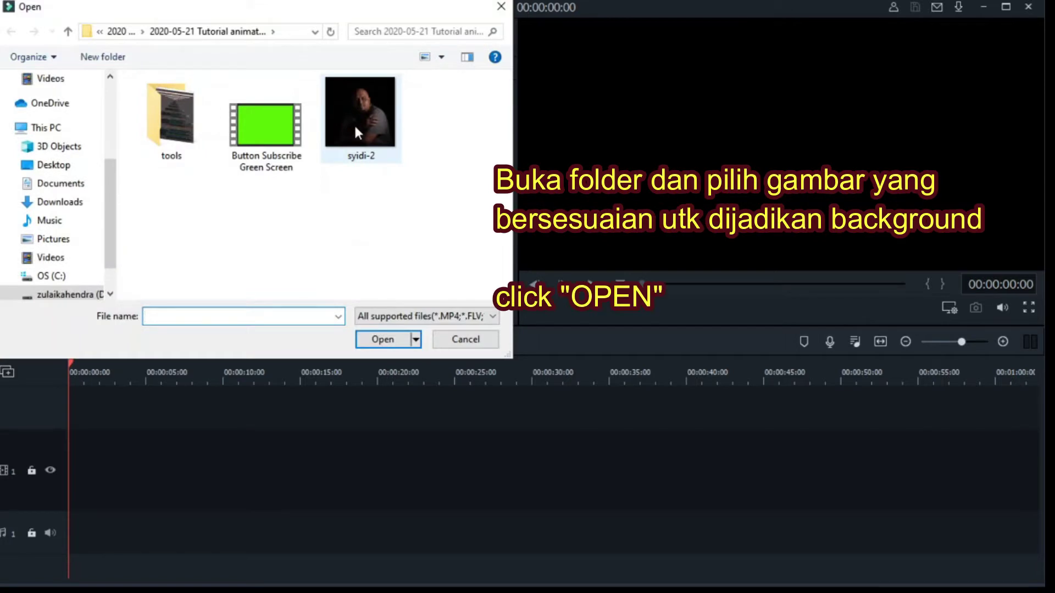
Import the syidi-2 image and the Button Subscribe Green Screen video into the project's media library
left_click(355, 127)
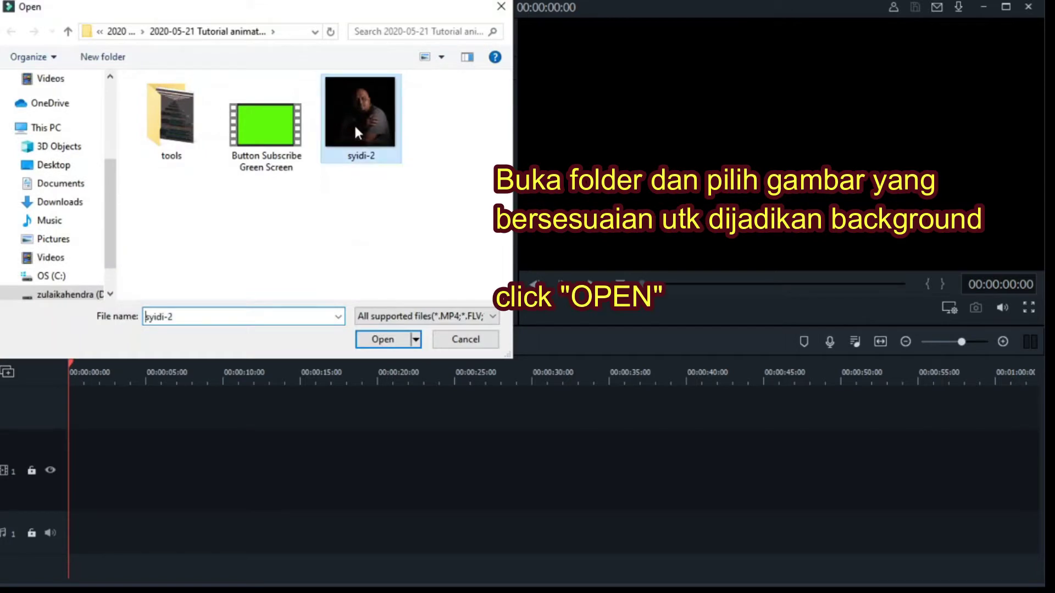
left_click(382, 339)
right_click(341, 199)
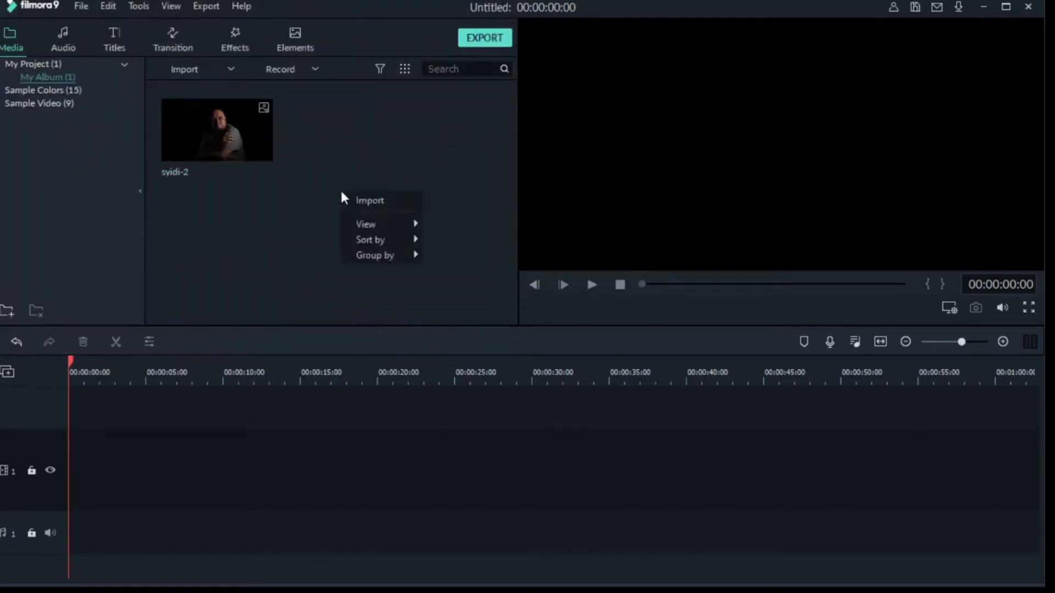
left_click(359, 199)
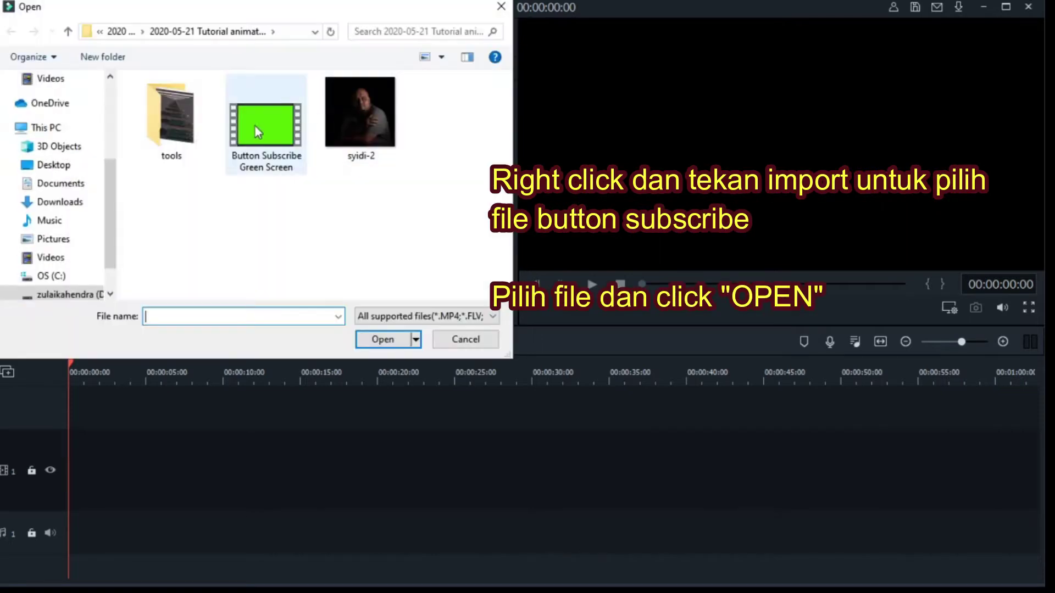
left_click(257, 128)
left_click(398, 342)
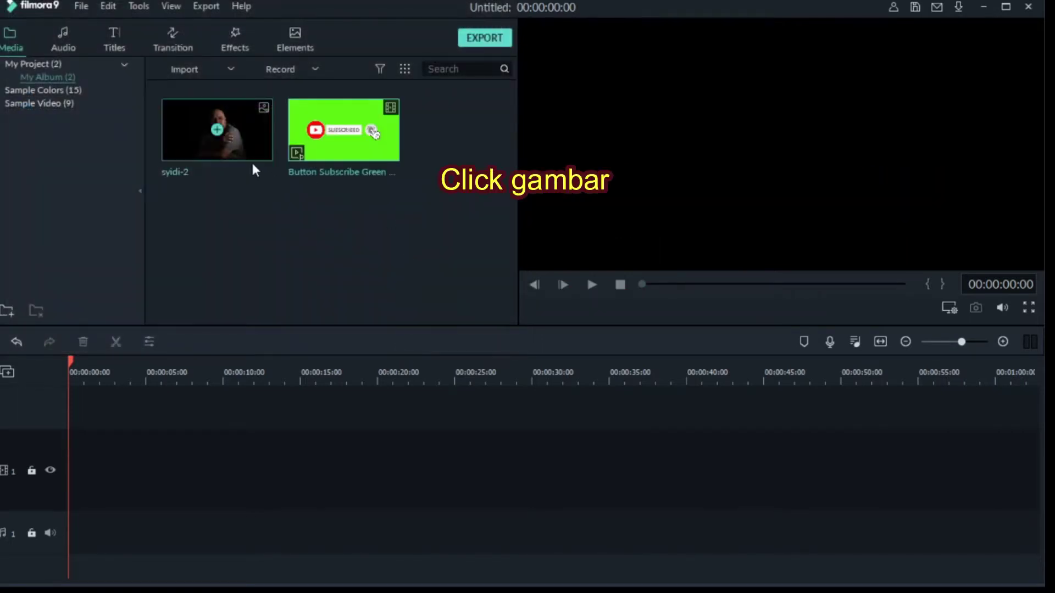
Place the syidi-2 image at the start of video track 1 and set its duration to 10 seconds
left_click_drag(238, 159, 66, 471)
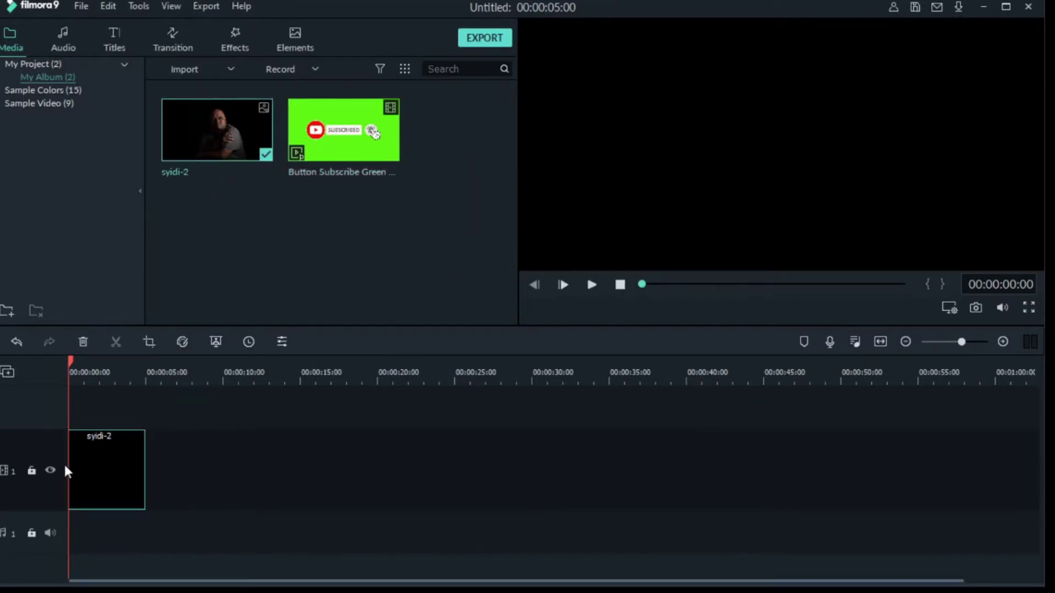
right_click(104, 474)
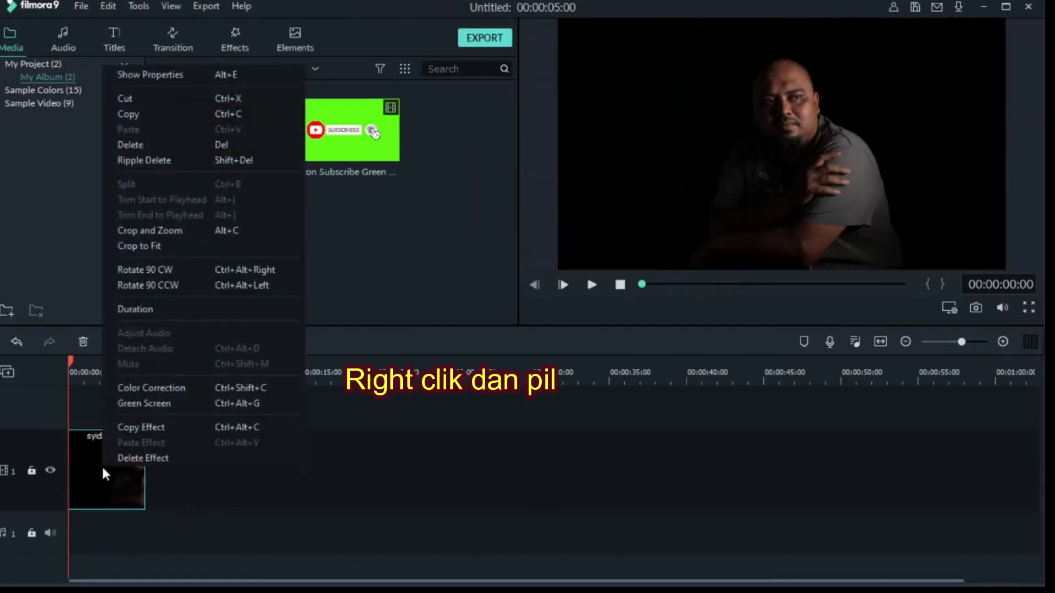
left_click(161, 308)
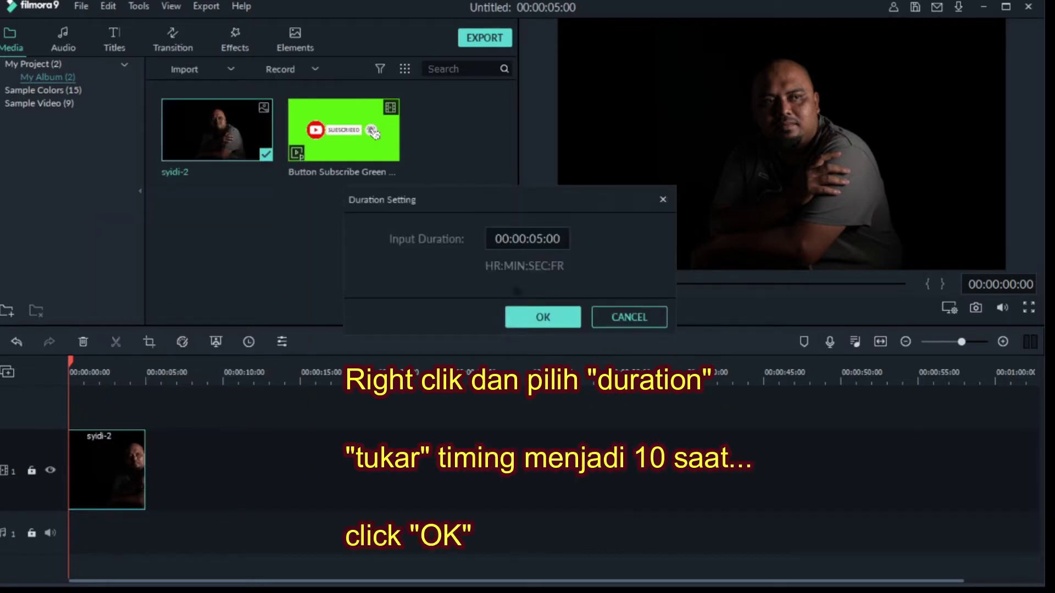
left_click(537, 239)
key("BackSpace")
key("BackSpace")
key("BackSpace")
type("10:")
left_click(552, 322)
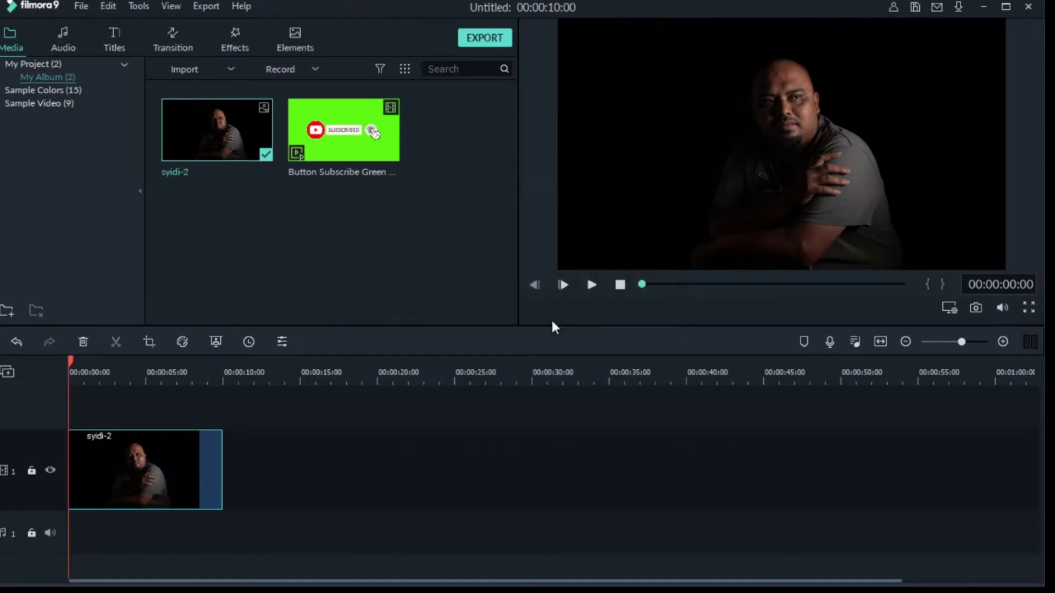
Add the Button Subscribe Green Screen clip at the start of video track 2 and preview its playback
left_click(365, 147)
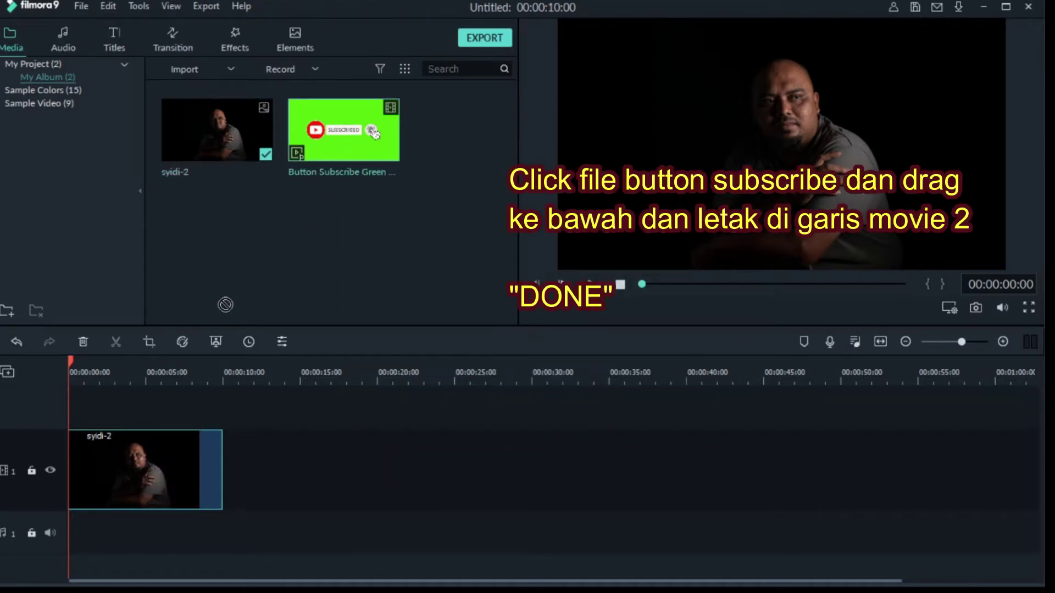
left_click_drag(226, 304, 67, 403)
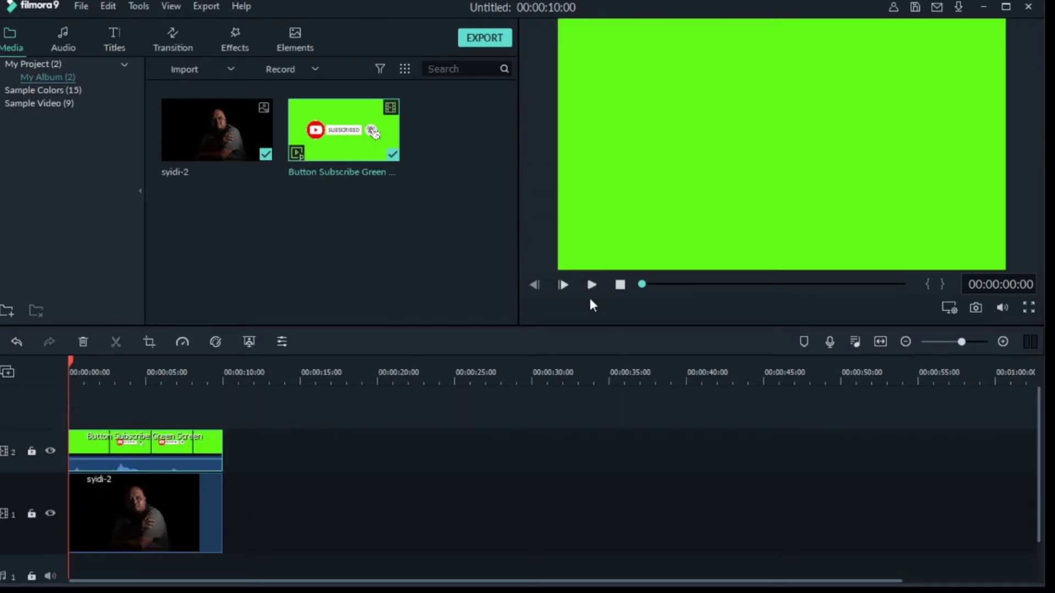
left_click(593, 285)
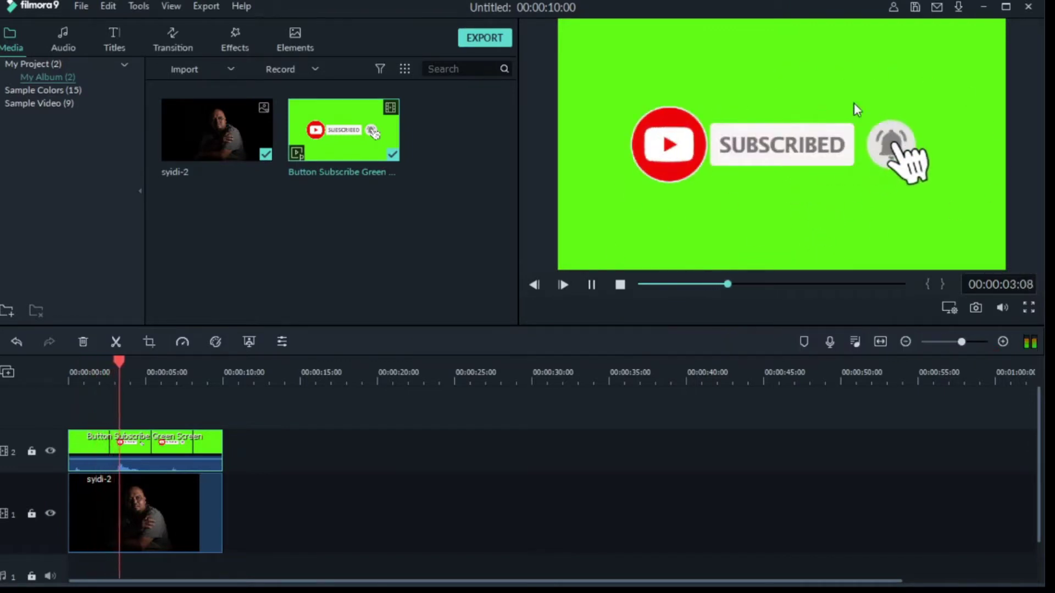
left_click(620, 285)
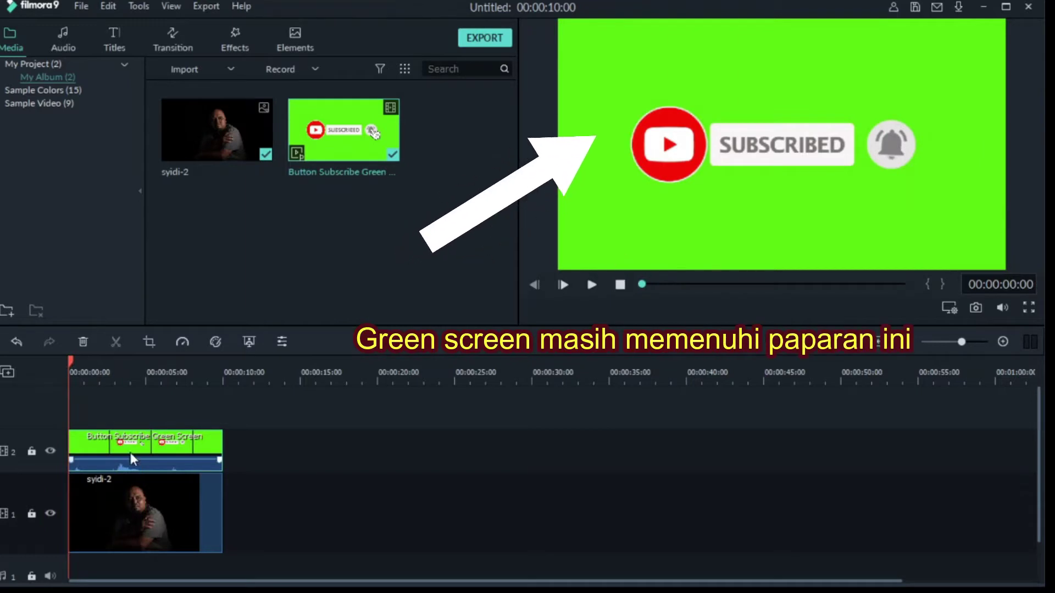
Enable Chroma Key on the subscribe button clip, try black as the key color, and set it to green
double_click(178, 446)
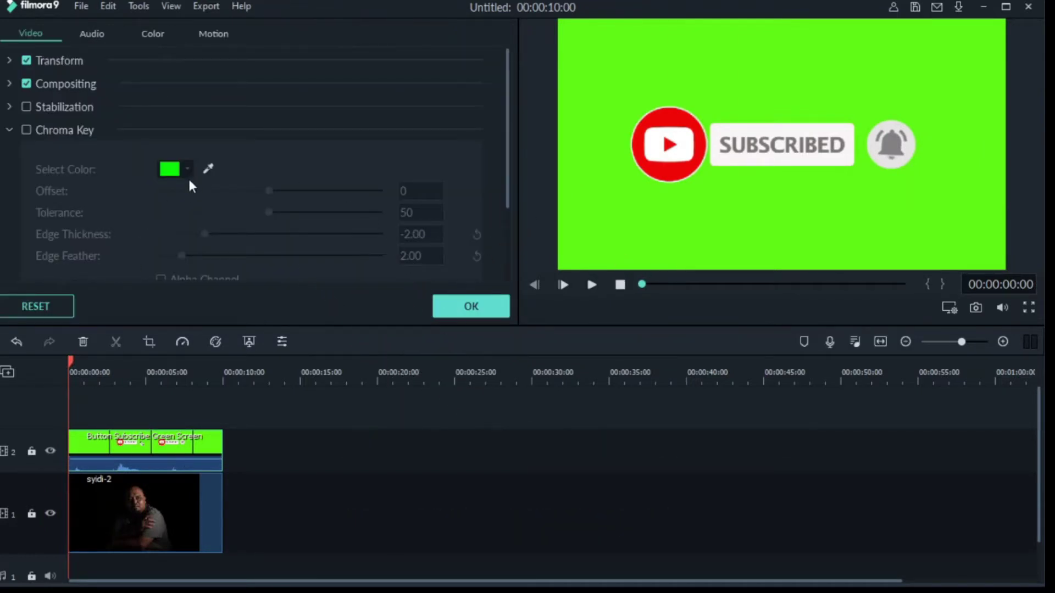
left_click(25, 130)
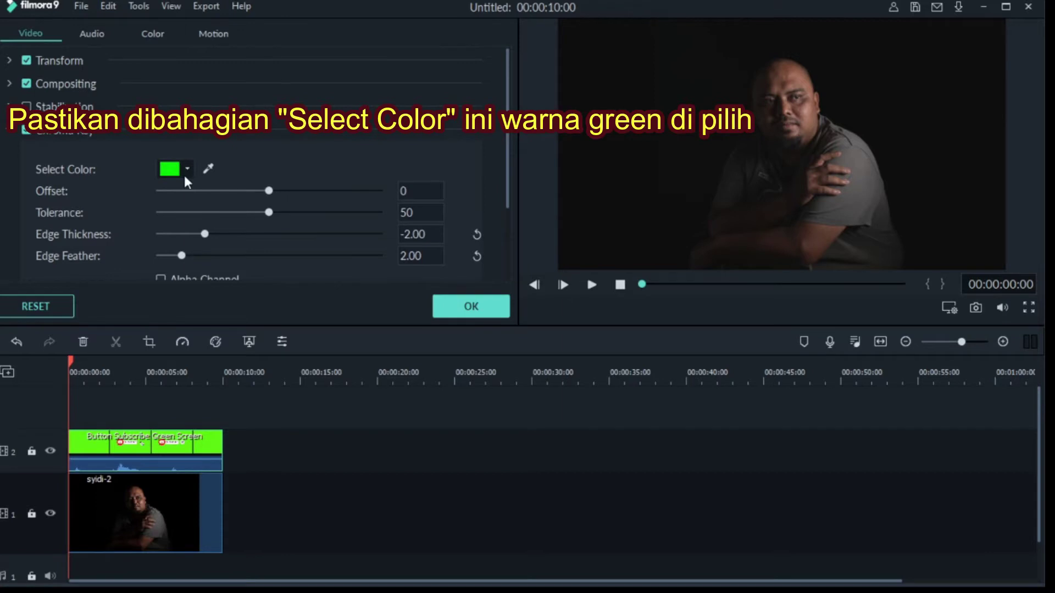
left_click(184, 174)
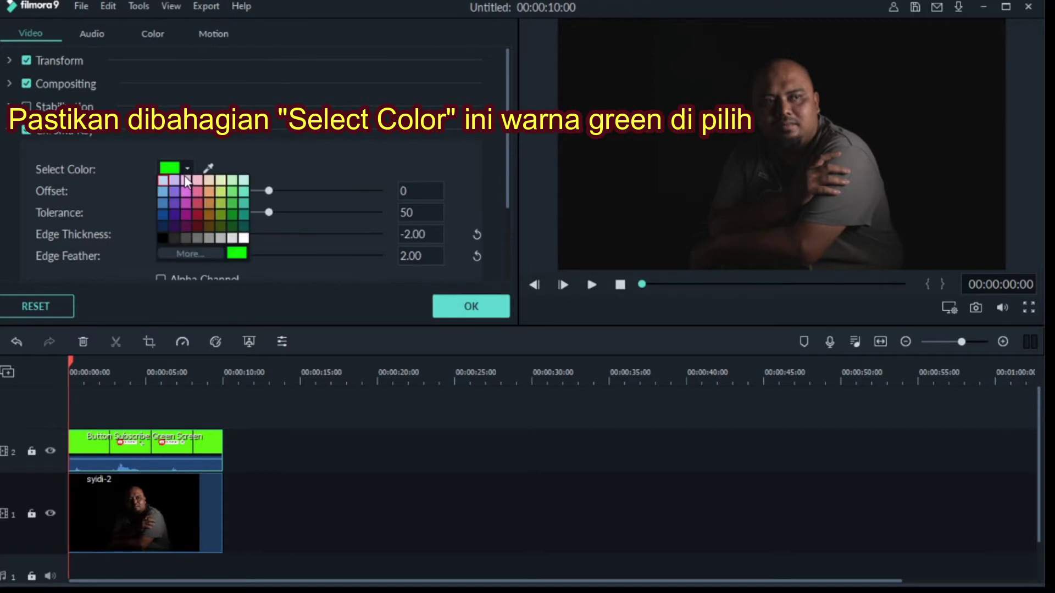
left_click(163, 237)
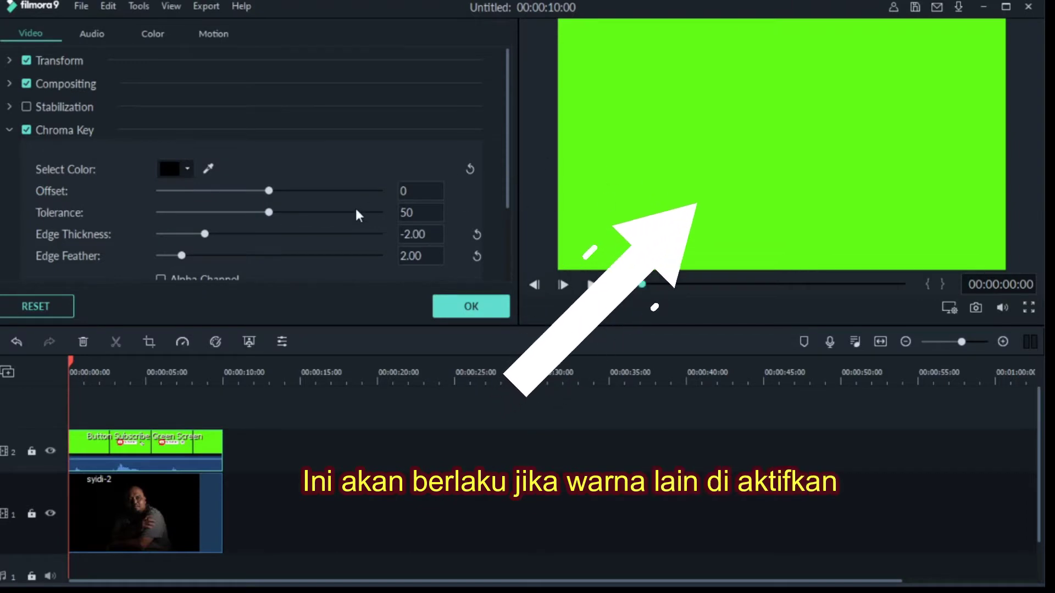
left_click(189, 168)
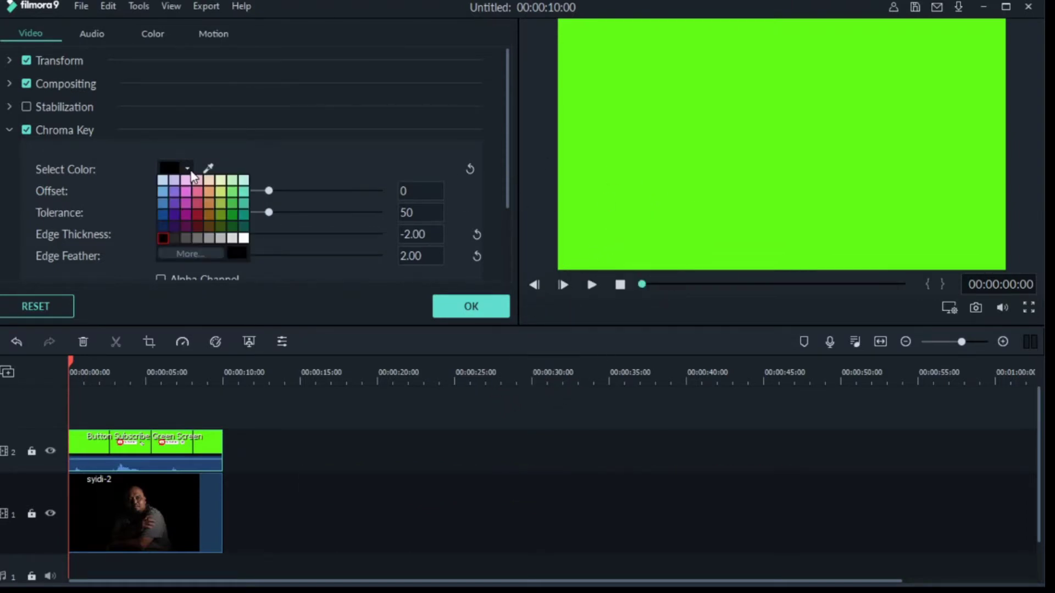
left_click(232, 205)
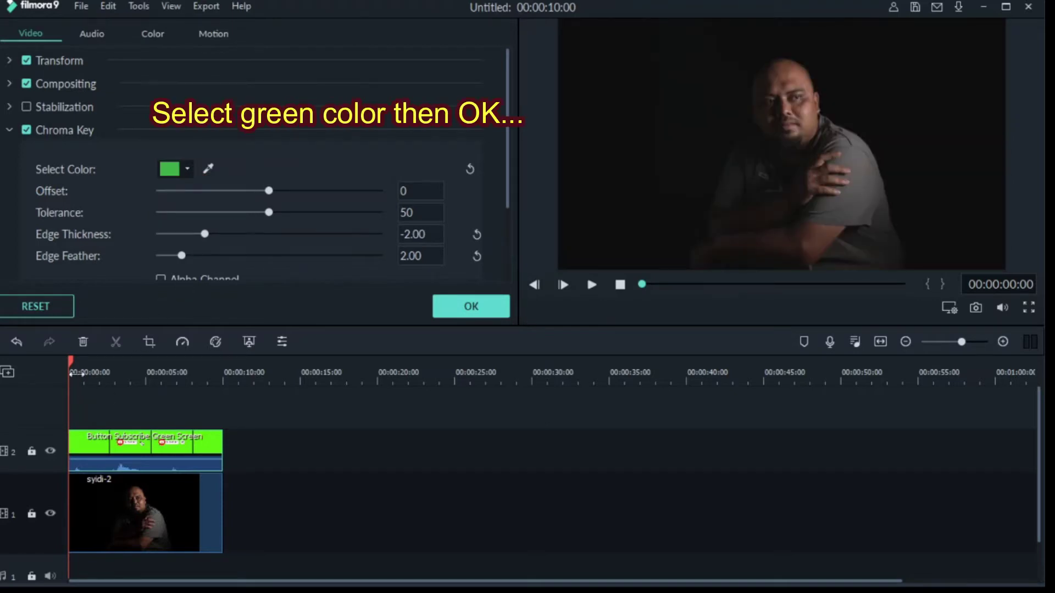
At about 00:00:04:15, shrink the subscribe button overlay to roughly half size and position it in the lower-left area of the video frame
left_click_drag(70, 358, 140, 380)
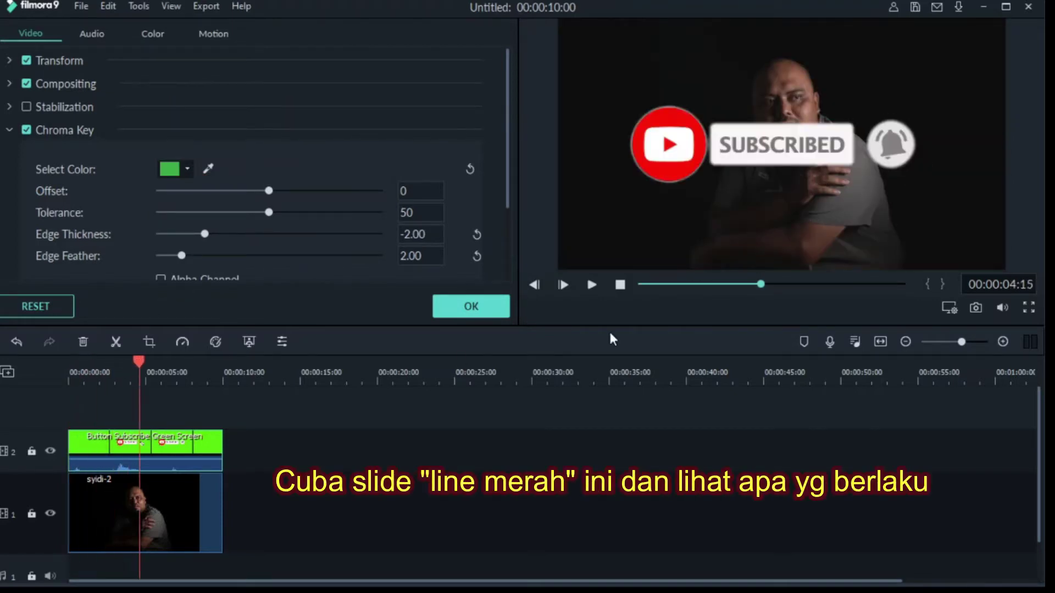
left_click(840, 158)
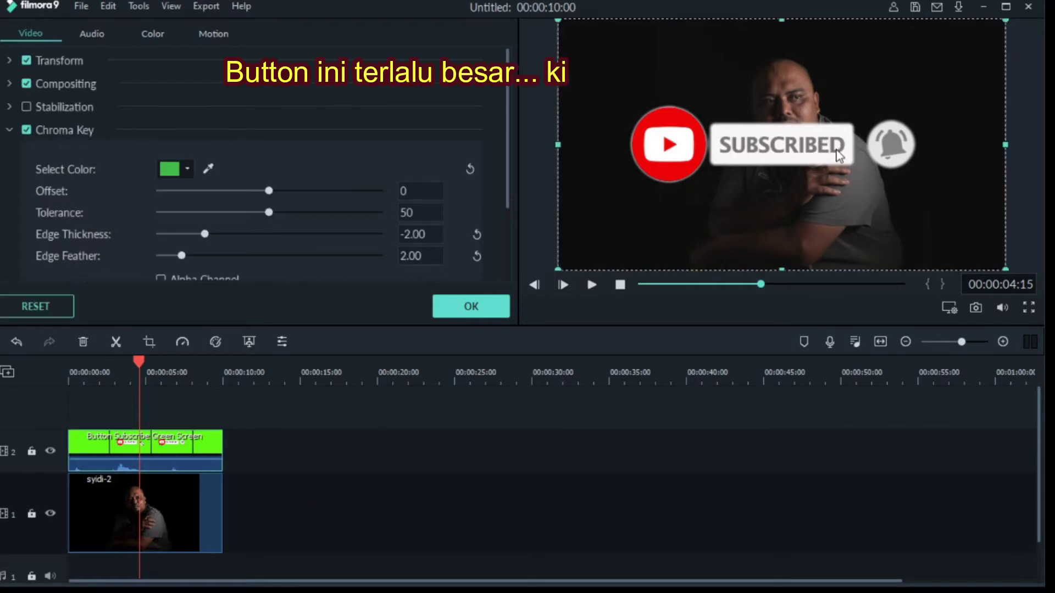
left_click_drag(1007, 21, 791, 139)
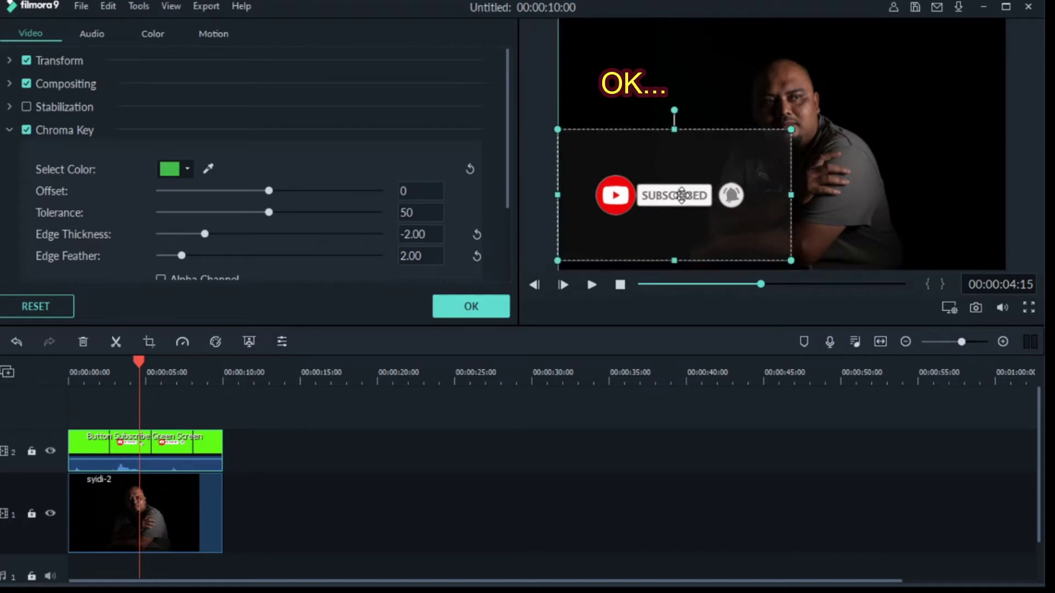
left_click_drag(684, 204, 679, 197)
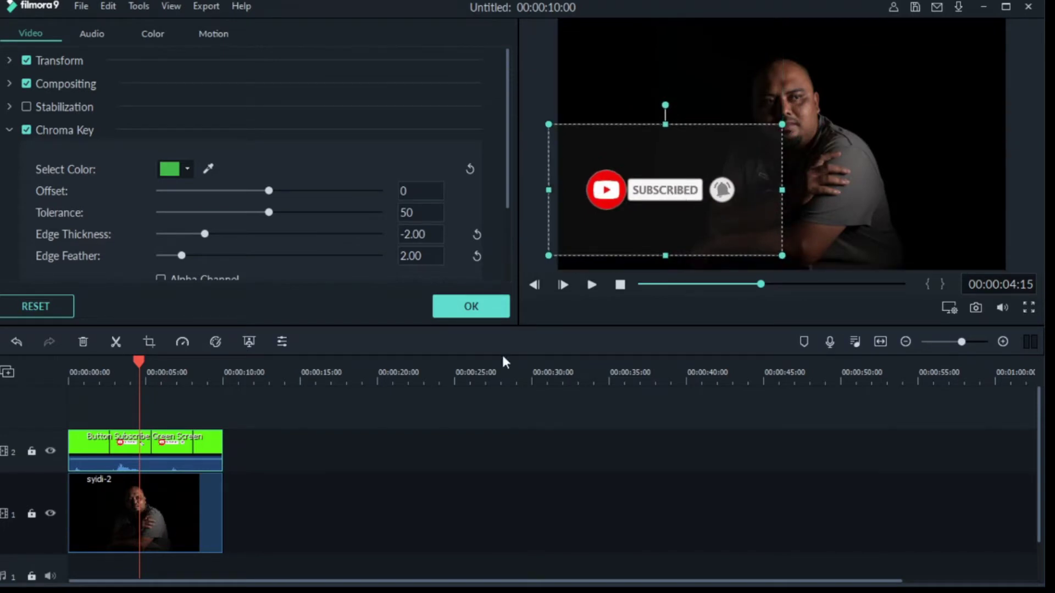
left_click(470, 404)
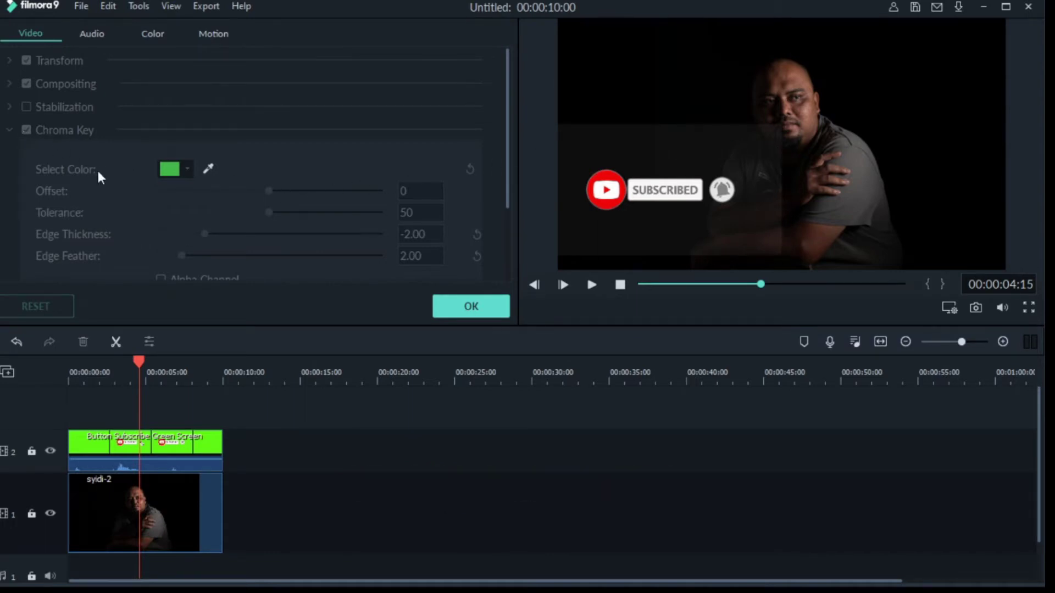
Set the subscribe button clip's Chroma Key offset to 45 and apply the clip settings
double_click(185, 443)
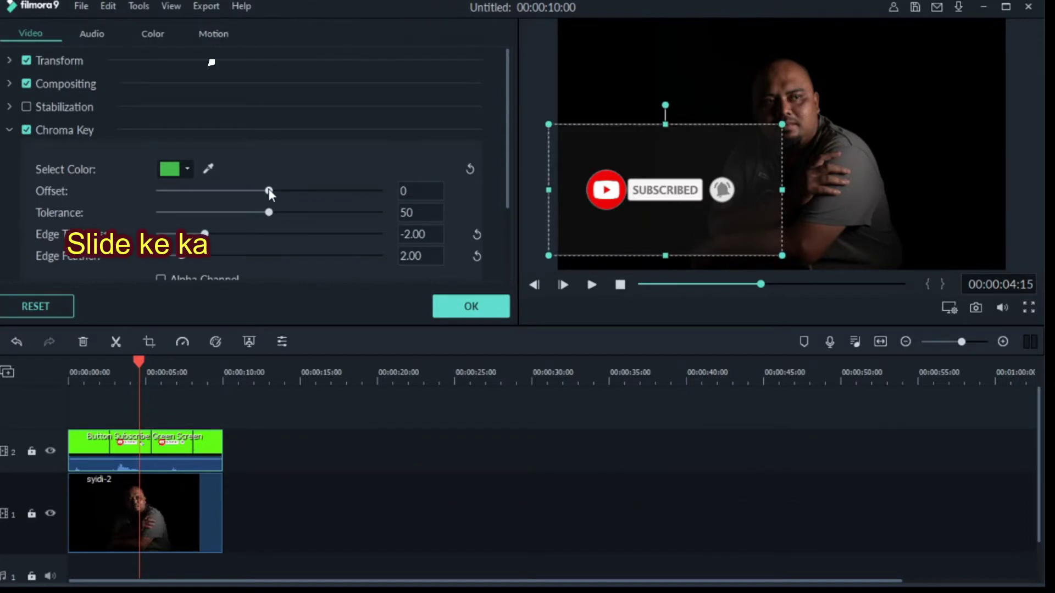
left_click_drag(268, 191, 319, 199)
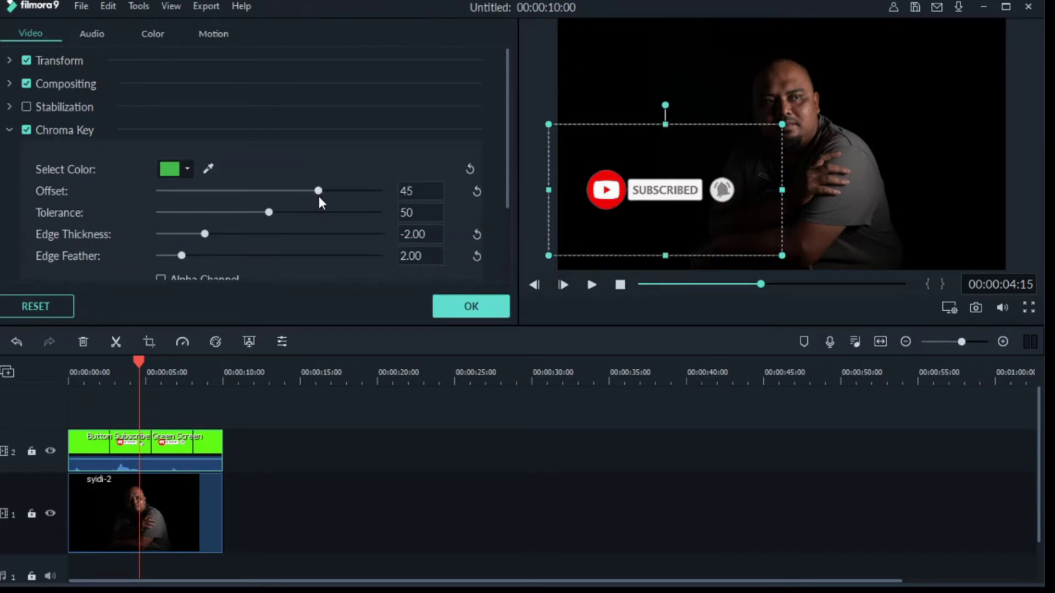
left_click(866, 238)
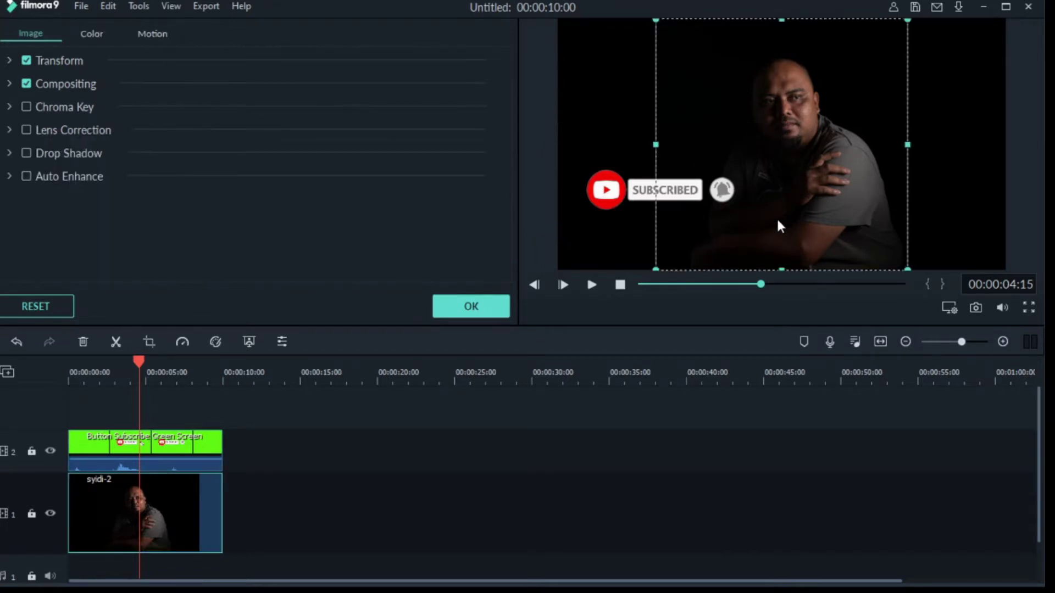
left_click(610, 243)
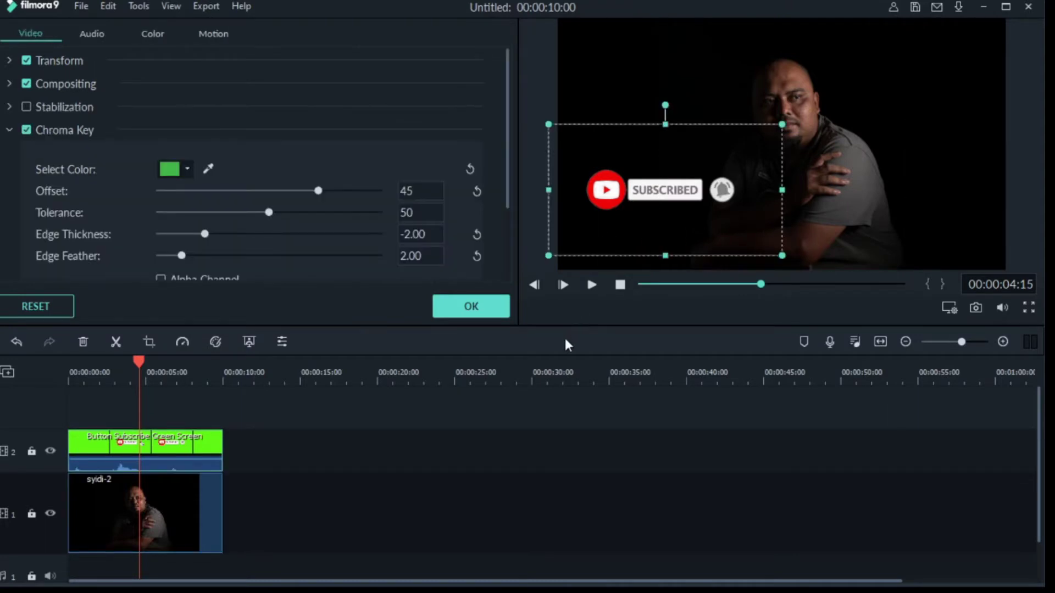
left_click(486, 306)
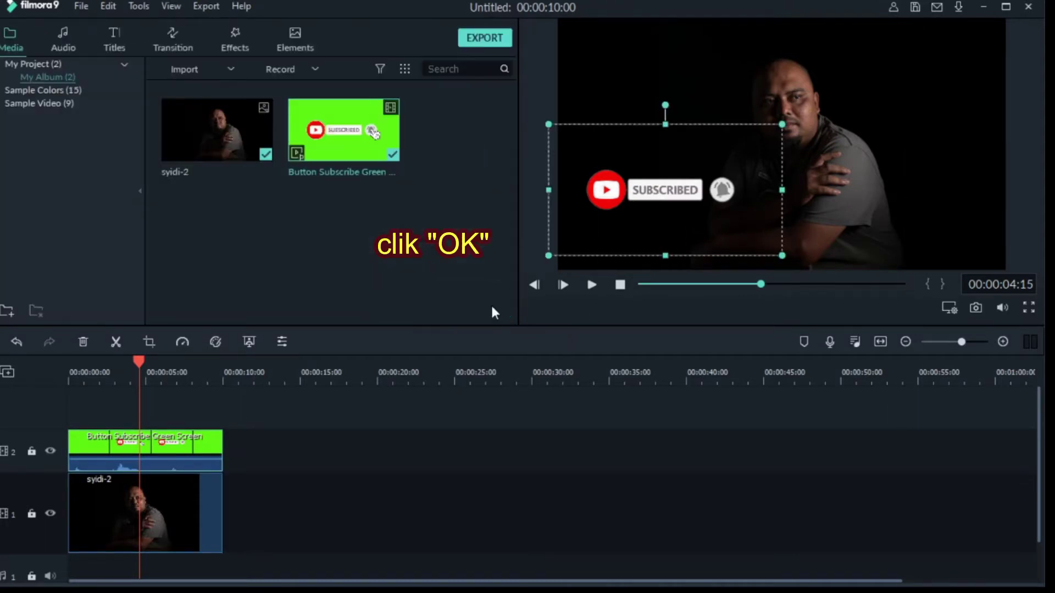
Play the composited video from the beginning to check the subscribe button animation over the image
left_click(399, 415)
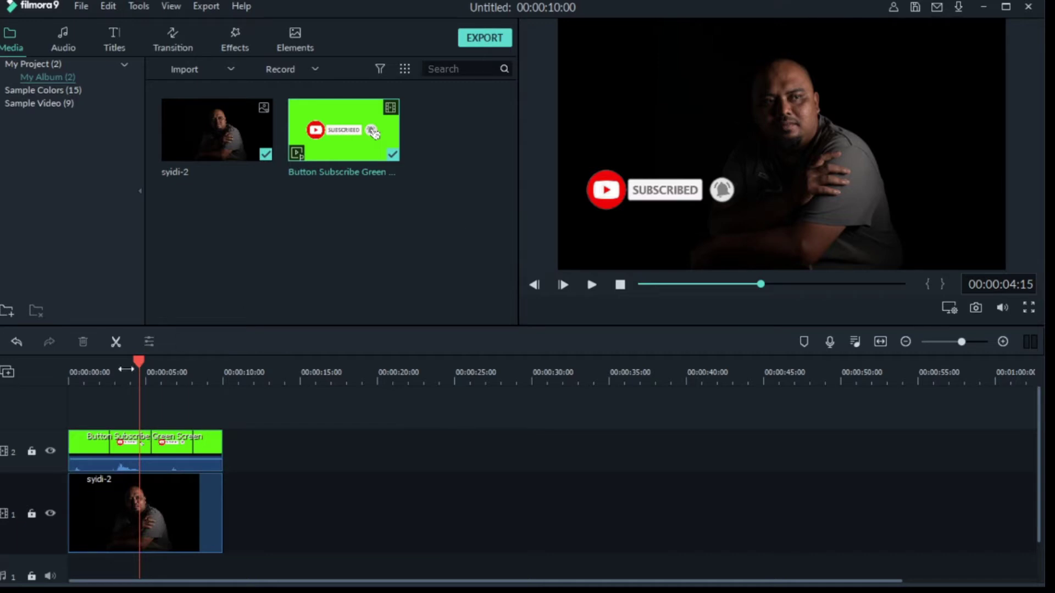
left_click_drag(138, 365, 61, 360)
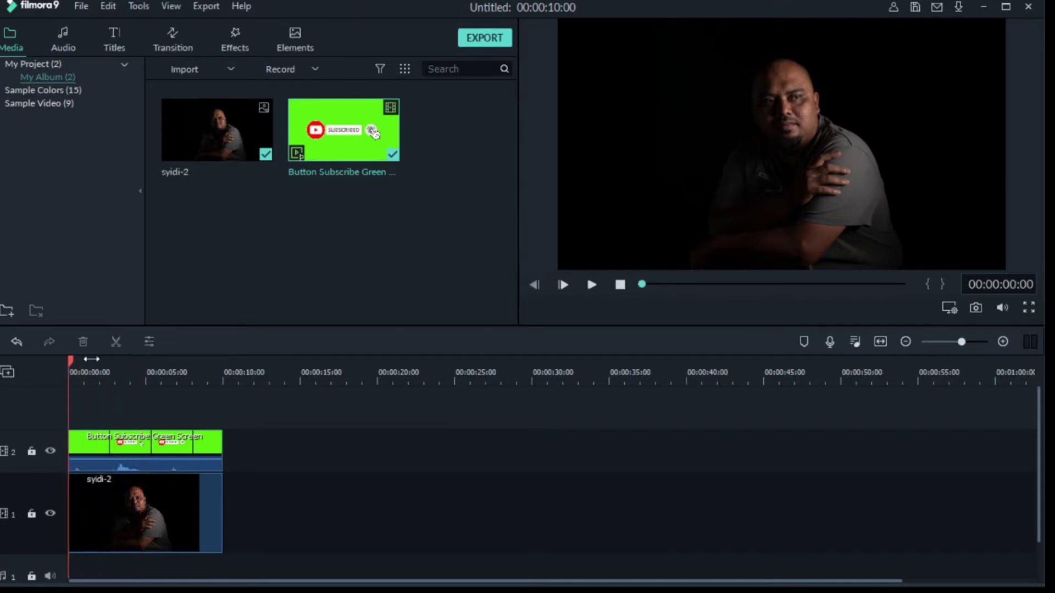
left_click(590, 285)
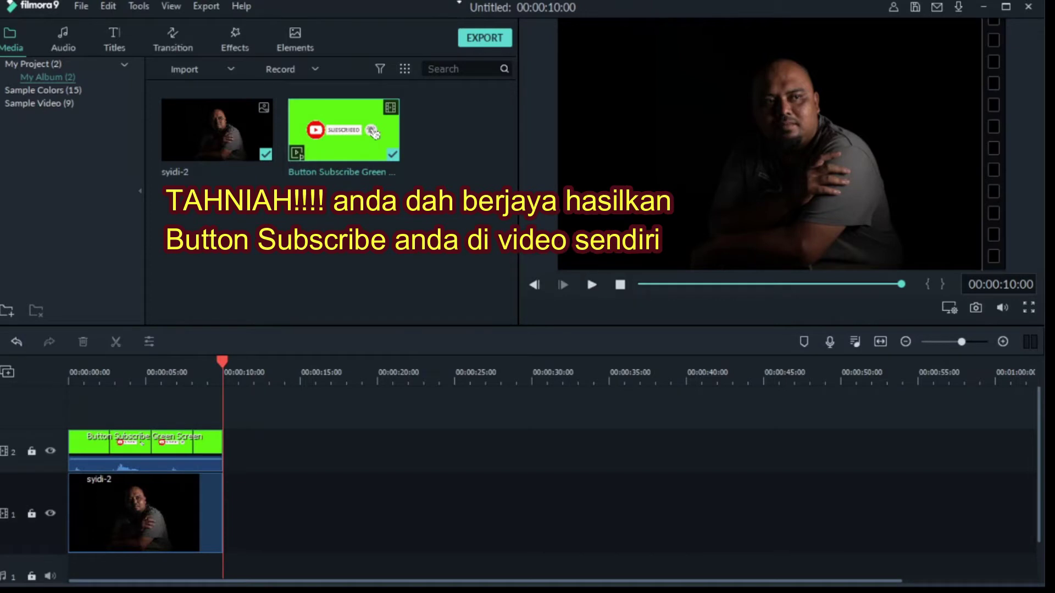
Open the export settings and name the output video file "subscribe"
left_click(482, 39)
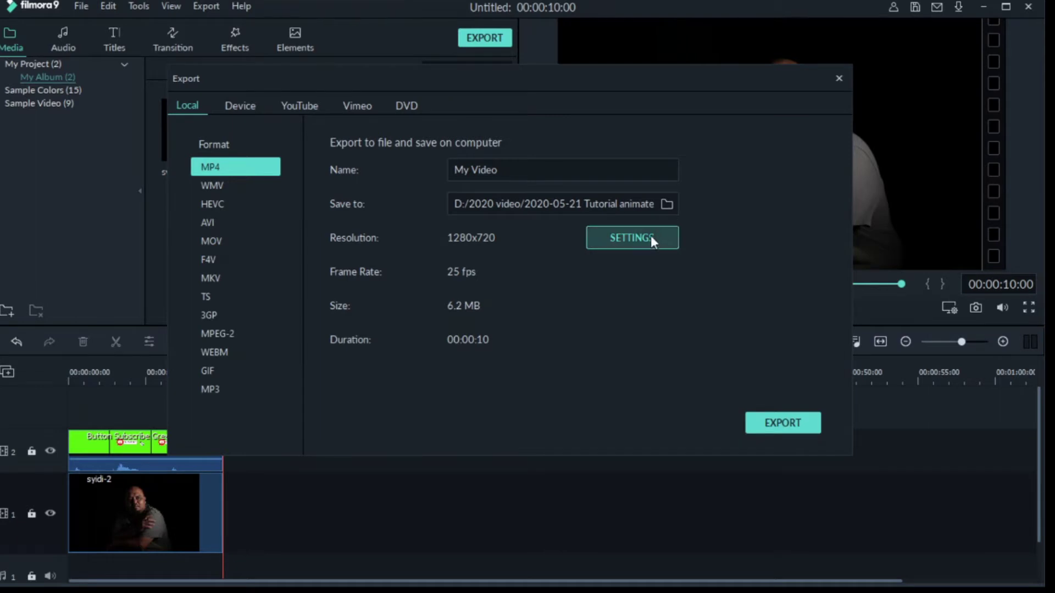
left_click_drag(513, 170, 423, 170)
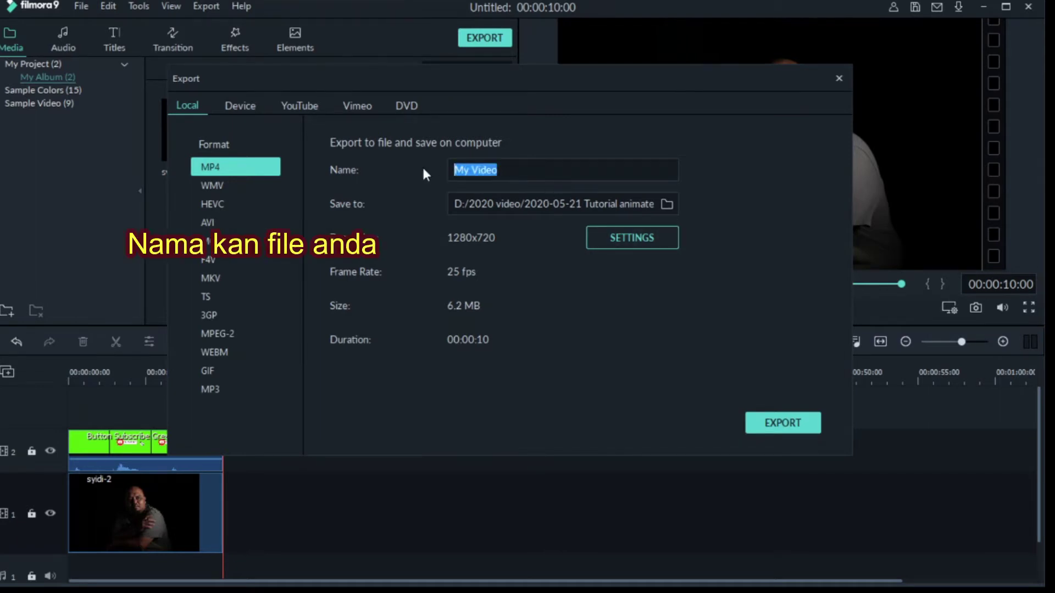
type("subsrib")
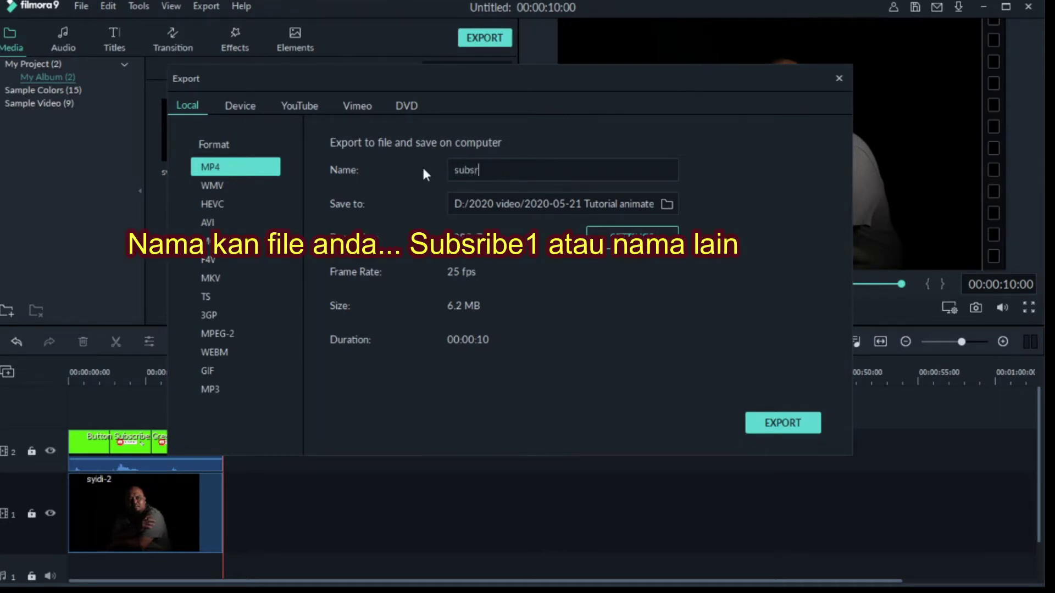
key("BackSpace")
key("BackSpace")
key("BackSpace")
type("cribe")
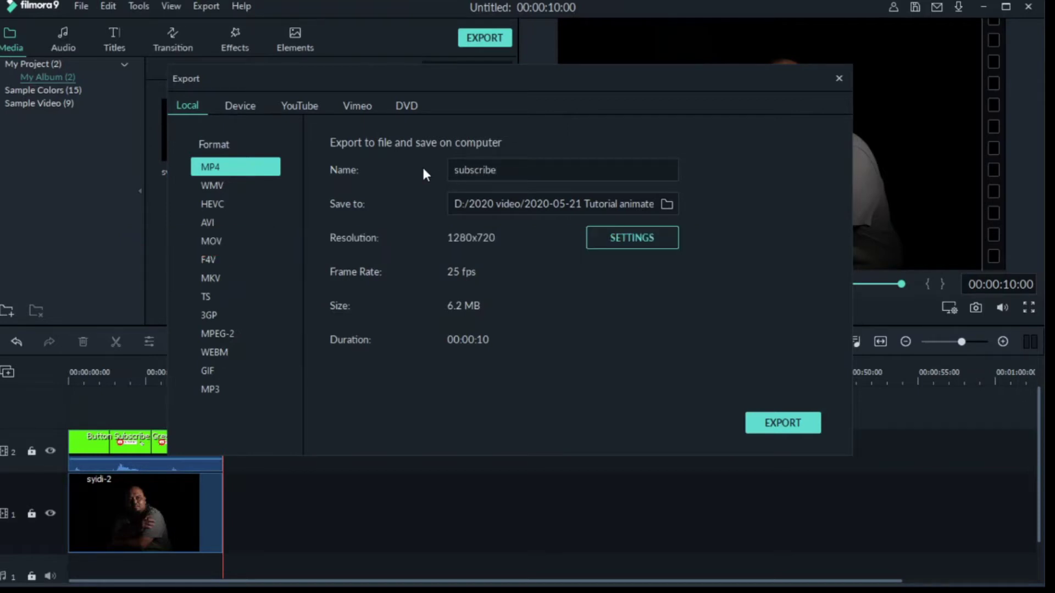
Set the MP4 export resolution to 1920x1080 and confirm the export settings
left_click(628, 239)
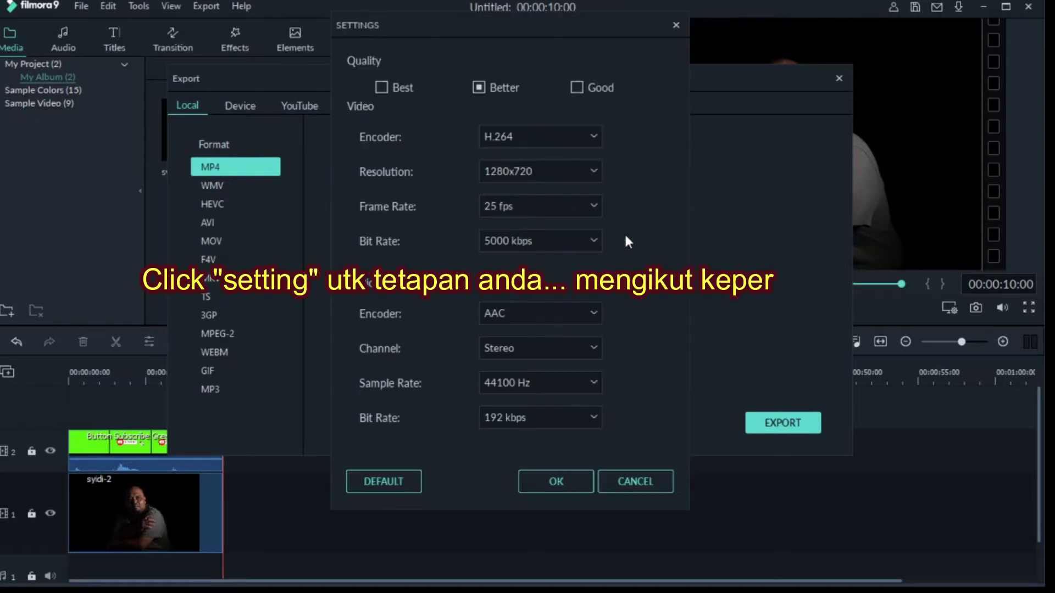
left_click(596, 173)
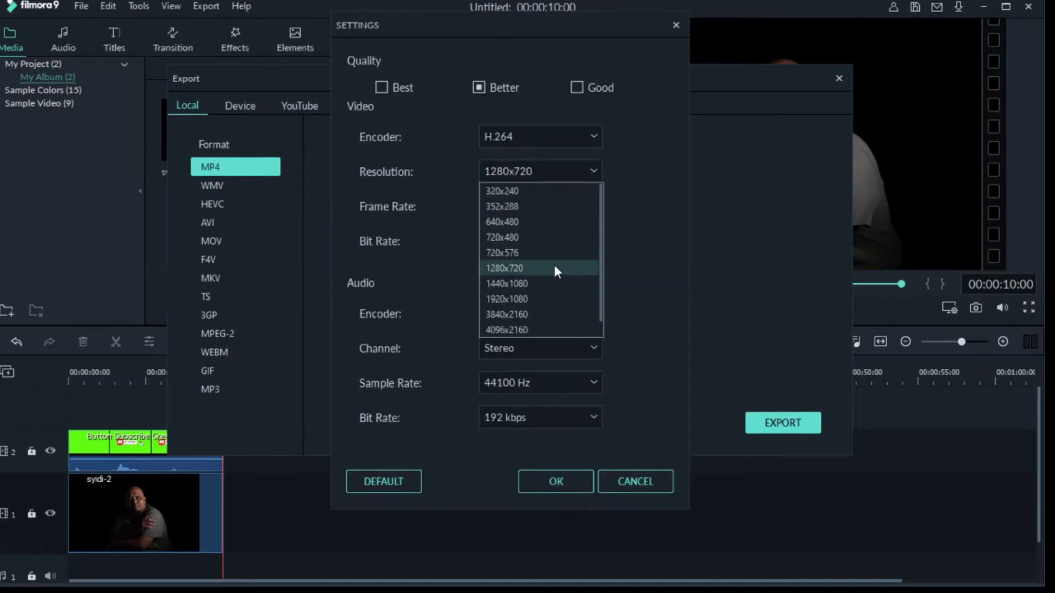
left_click(535, 297)
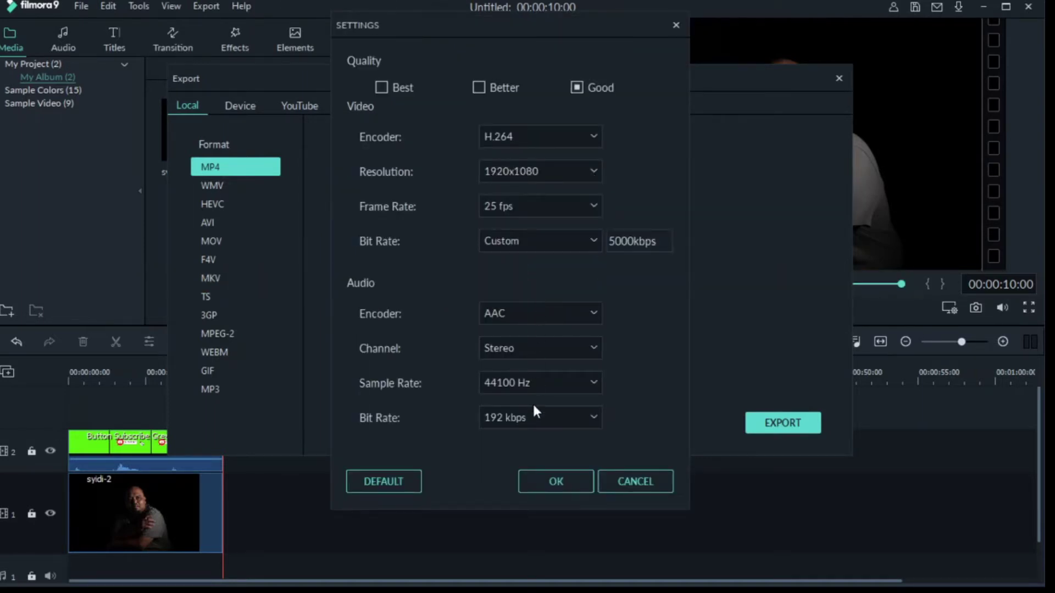
left_click(568, 478)
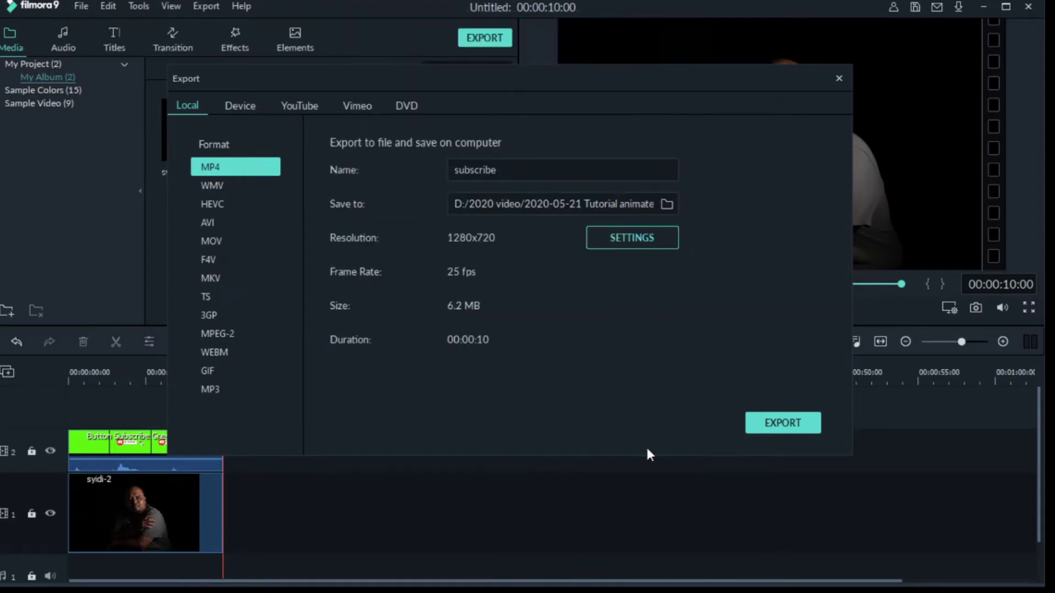
Export the "subscribe" video to the computer and close the export windows once rendering is complete
left_click(783, 423)
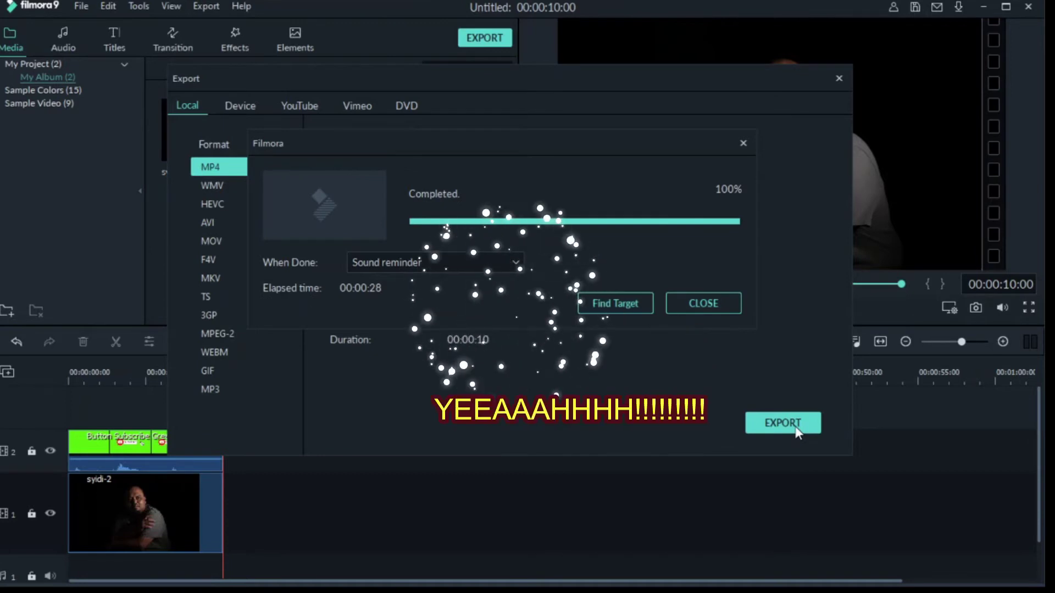
left_click(735, 303)
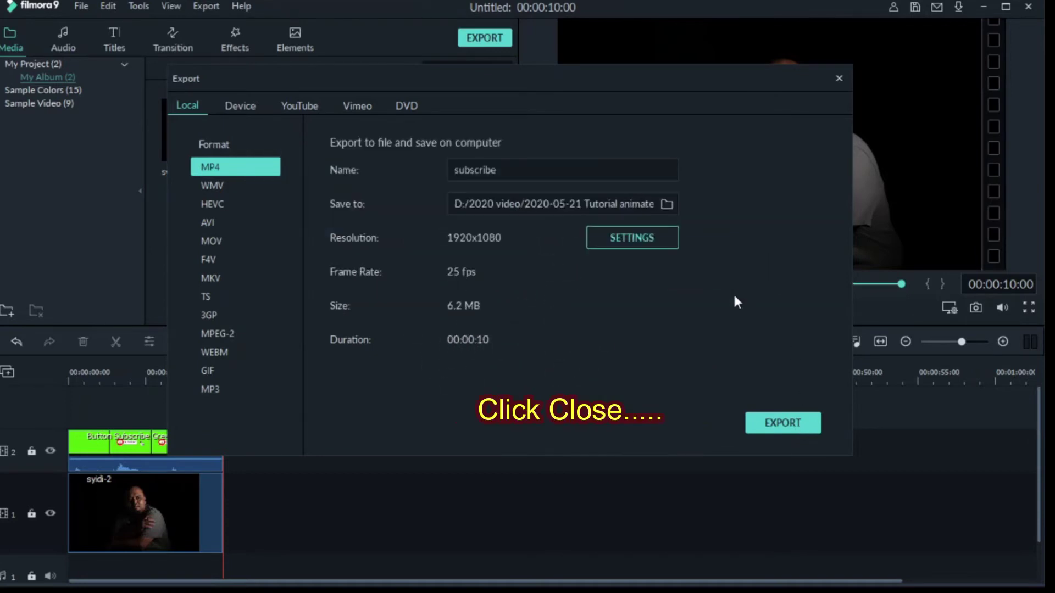
left_click(839, 79)
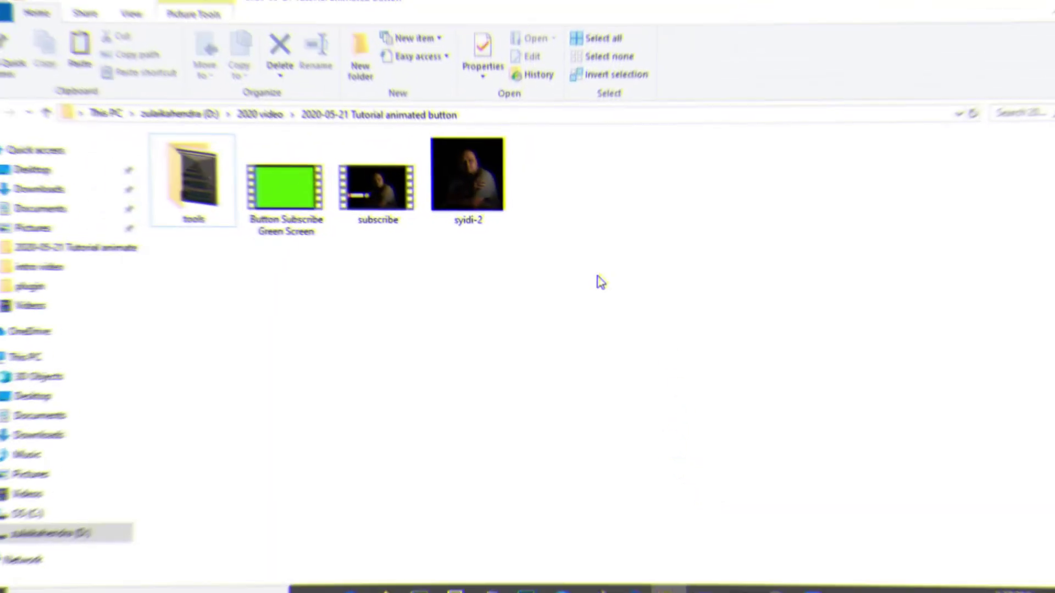
Play the exported "subscribe" video from its folder to check it, close the player and switch back to Filmora
double_click(391, 189)
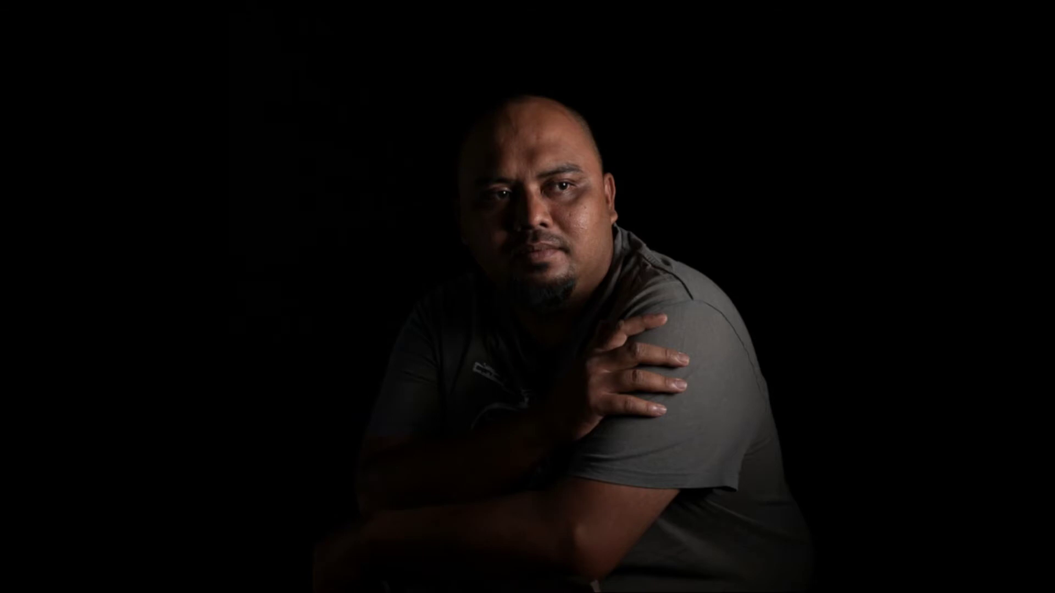
left_click(1037, 12)
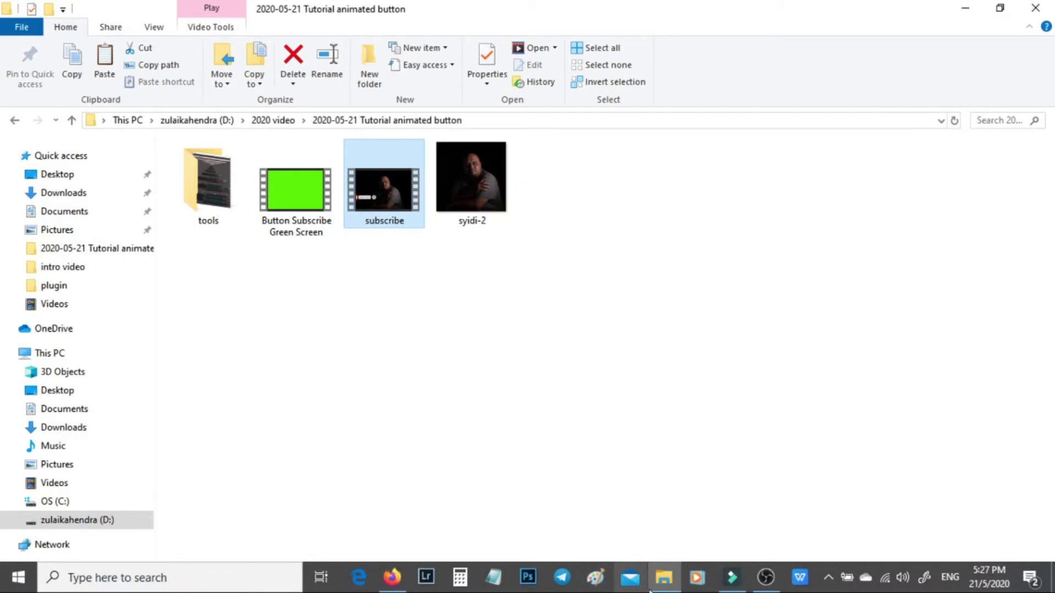
left_click(743, 586)
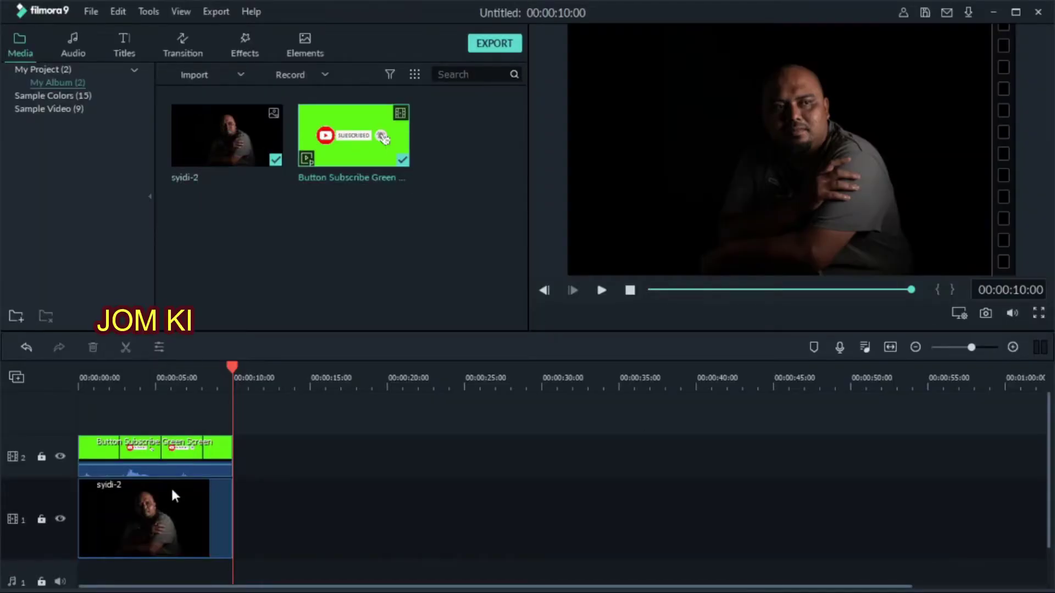
Set the duration of the syidi-2 image clip on track 1 to 00:00:08:00
left_click(167, 516)
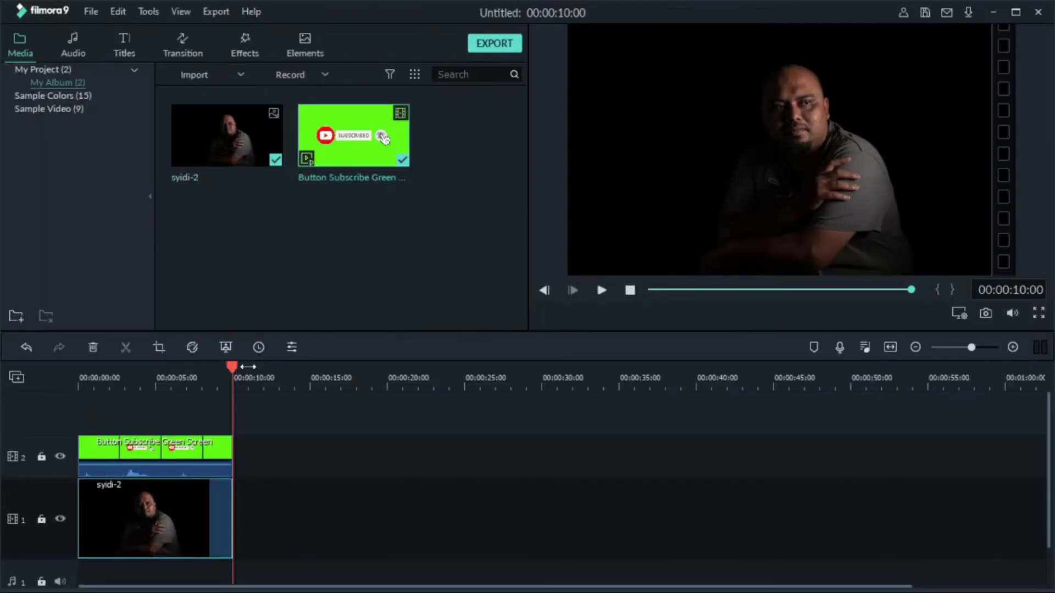
left_click(630, 290)
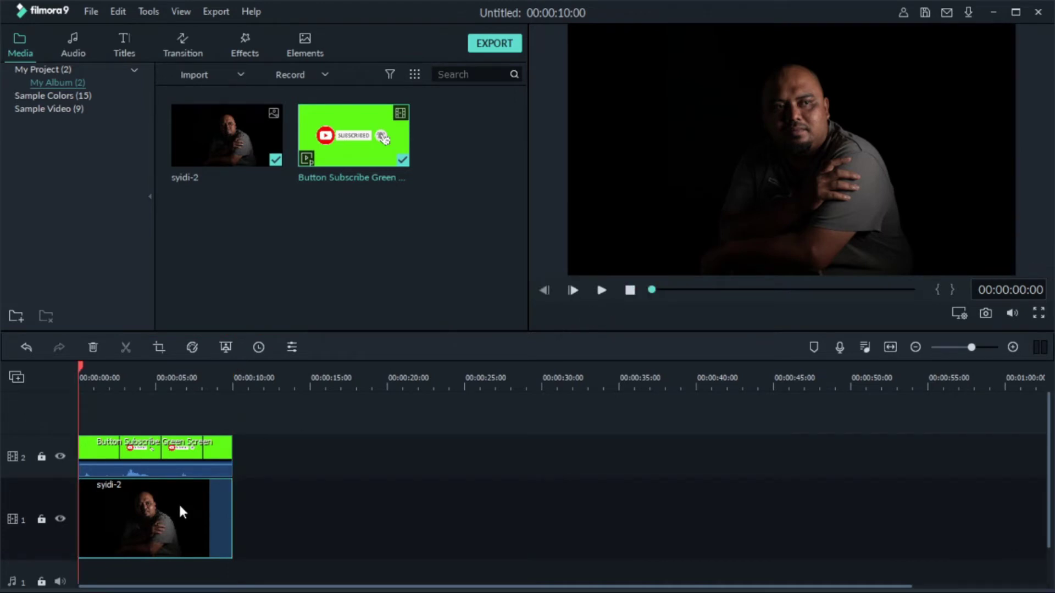
right_click(179, 503)
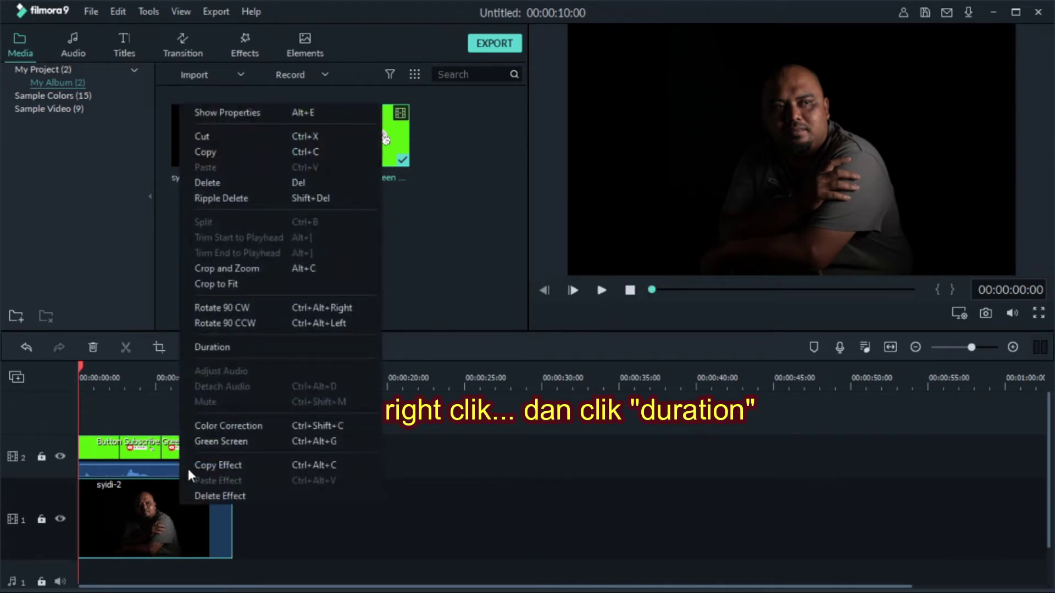
left_click(212, 351)
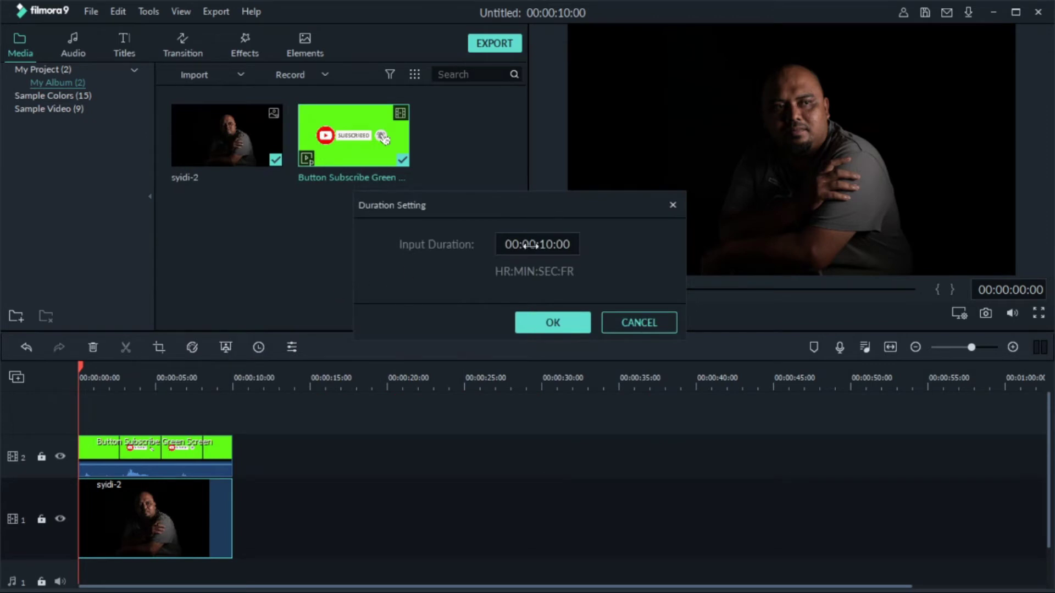
left_click(546, 243)
left_click(546, 244)
key("BackSpace")
key("BackSpace")
type("08")
left_click(550, 321)
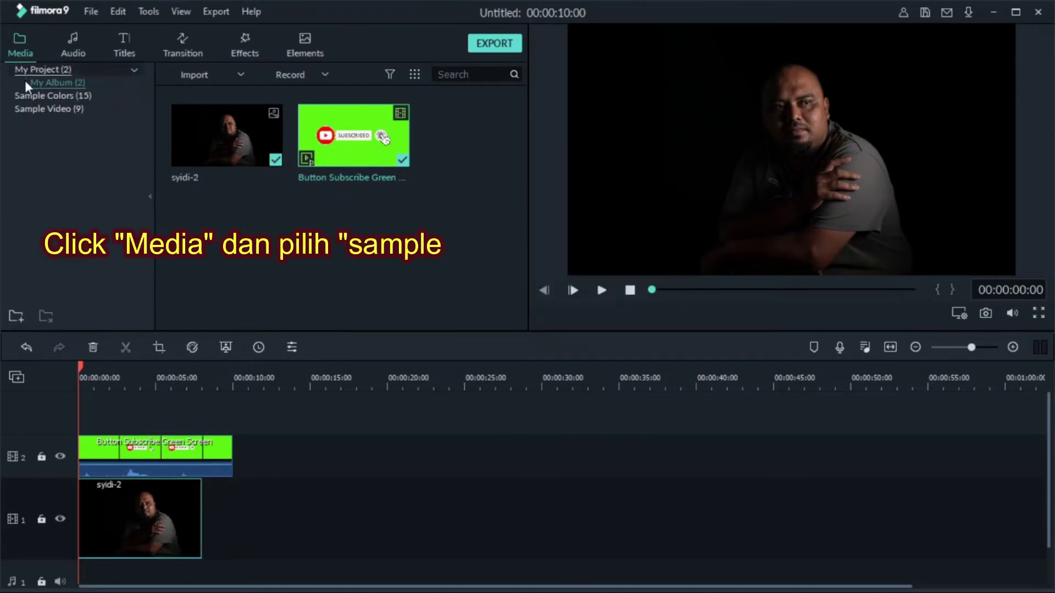
Add the Black sample color right after the syidi-2 clip on track 1 and set its duration to 00:00:02:00
left_click(32, 96)
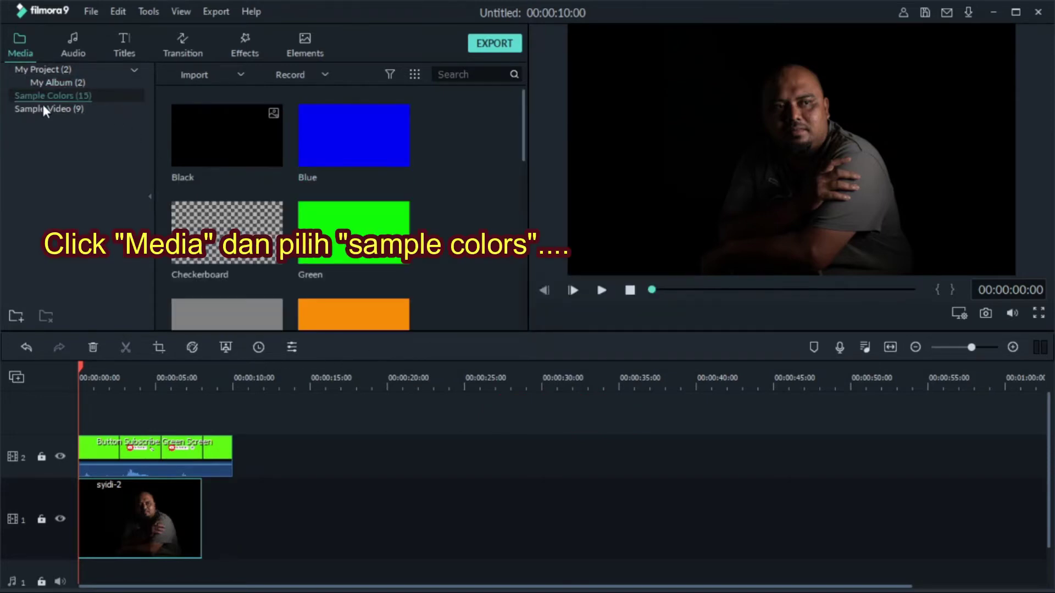
left_click_drag(223, 134, 205, 524)
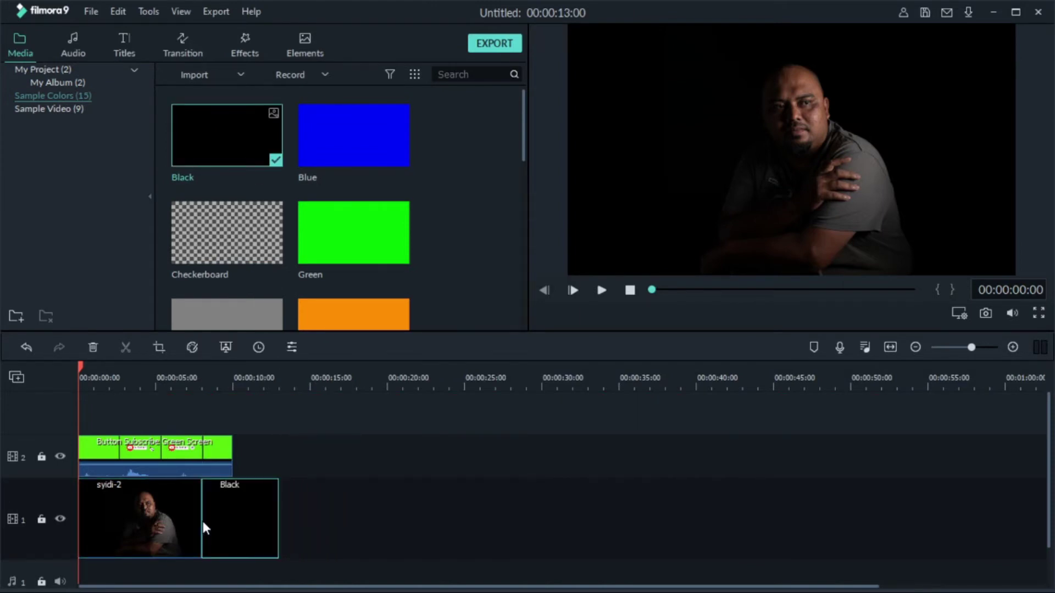
right_click(231, 517)
left_click(266, 362)
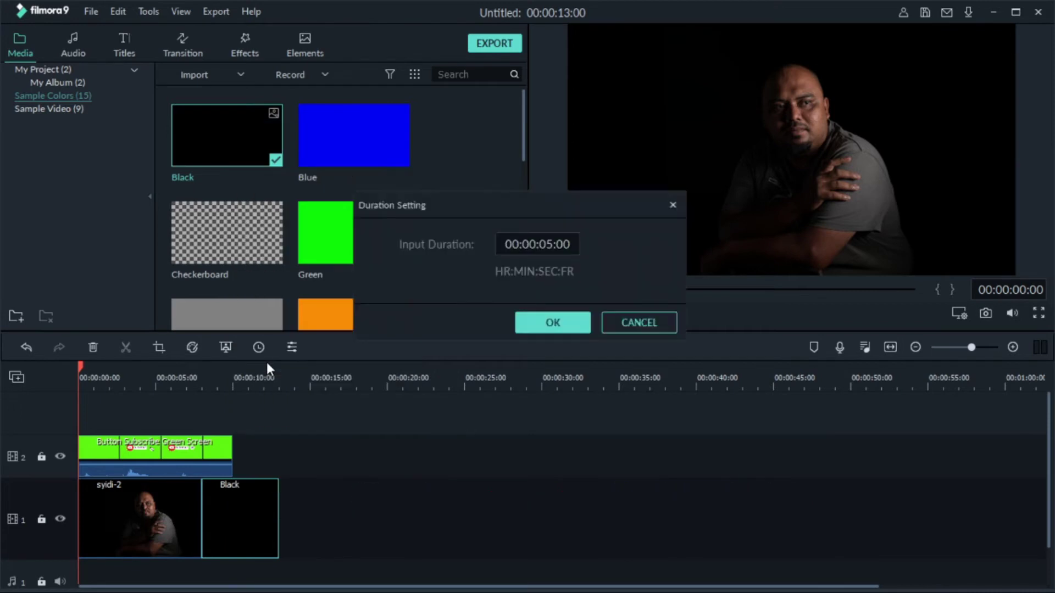
left_click(537, 244)
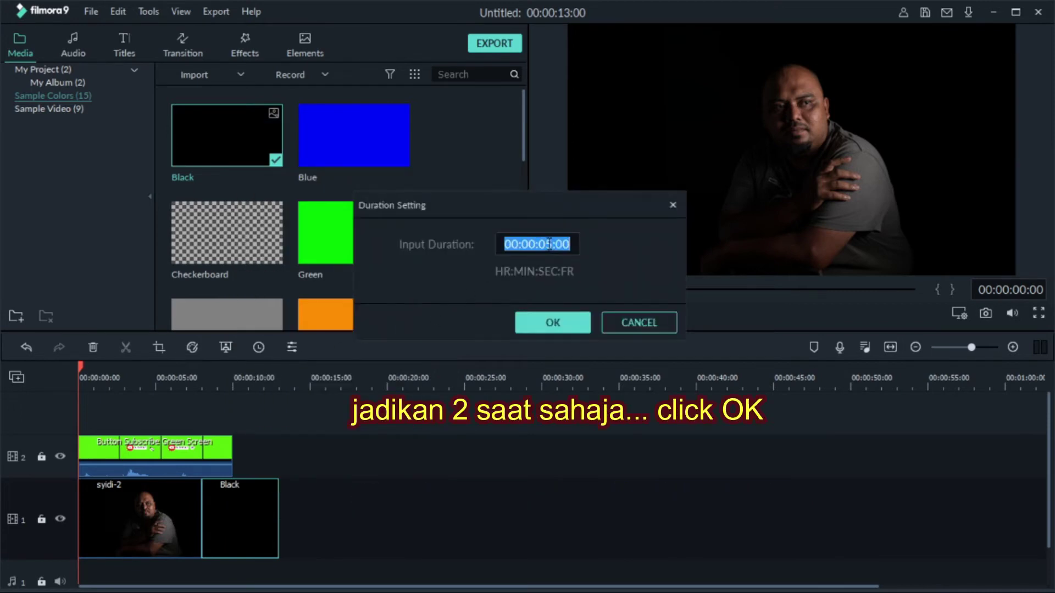
left_click(548, 244)
type("2")
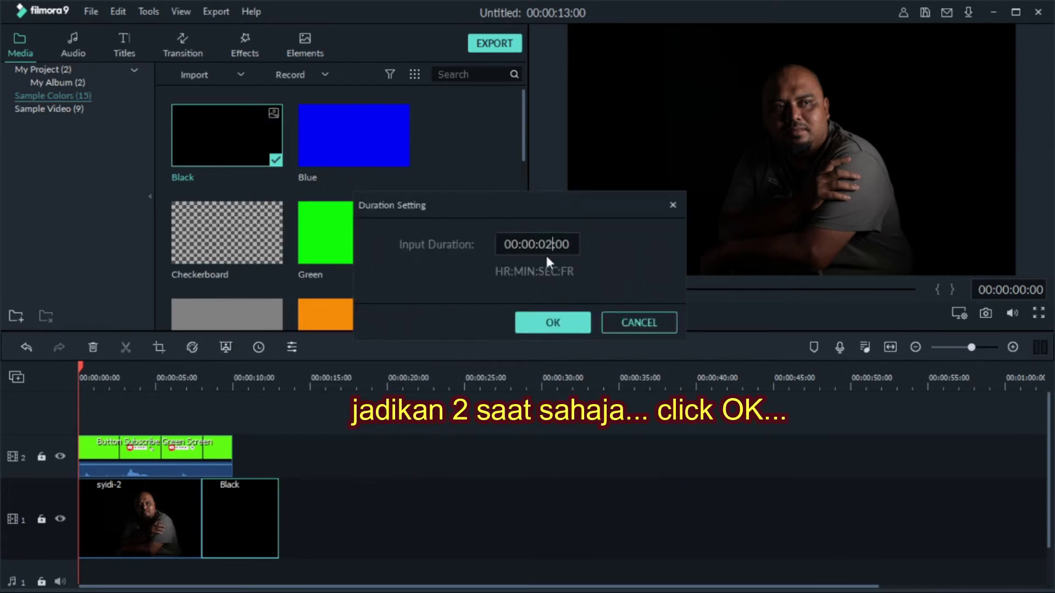
left_click(562, 320)
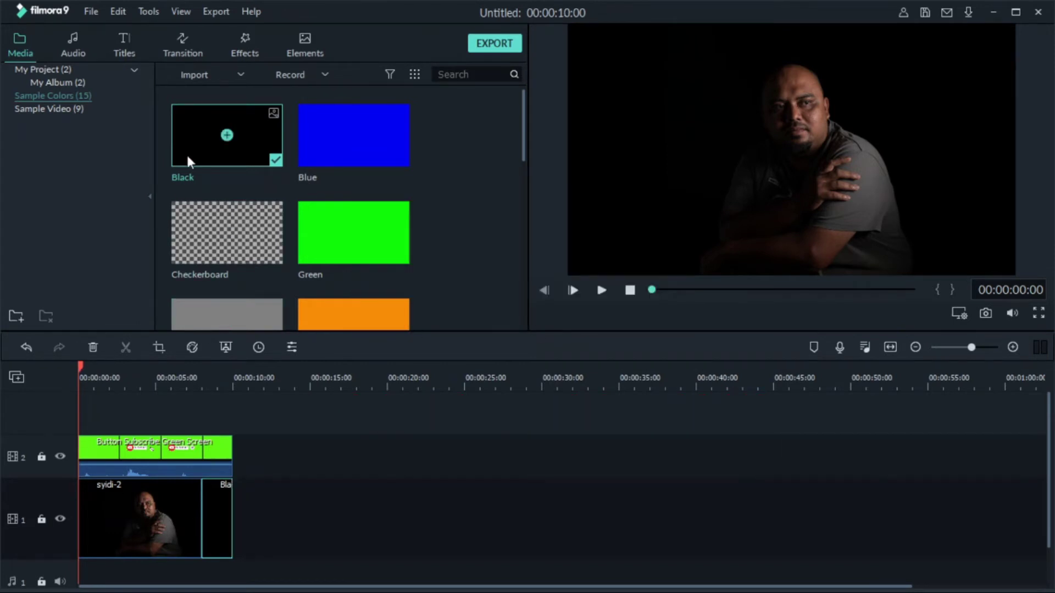
Apply the basic Fade transition to the Black clip on track 1 and play the video from the start to check it
left_click(179, 46)
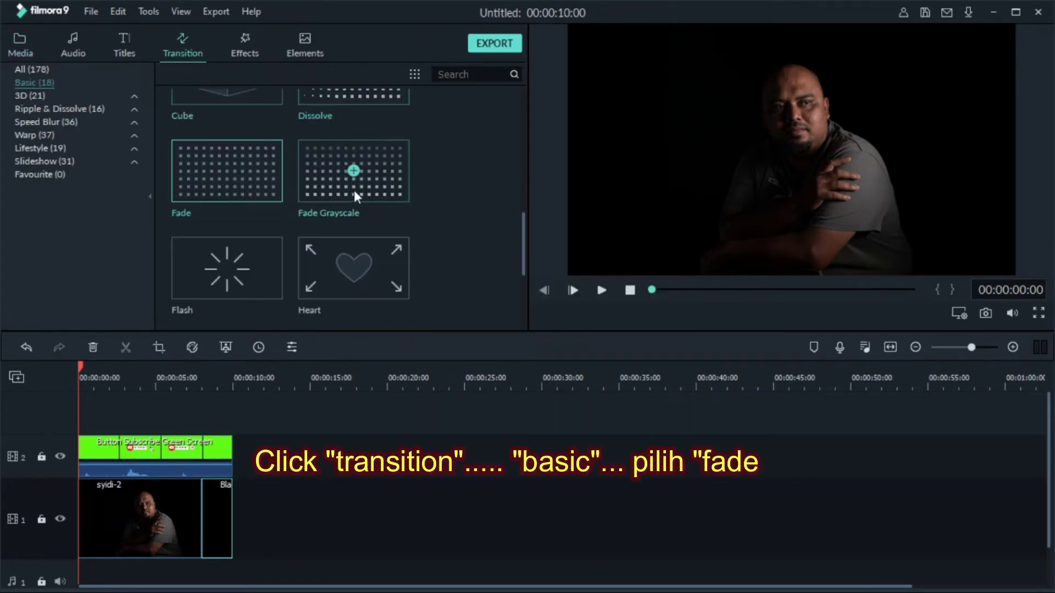
scroll(226, 187, "up", 5)
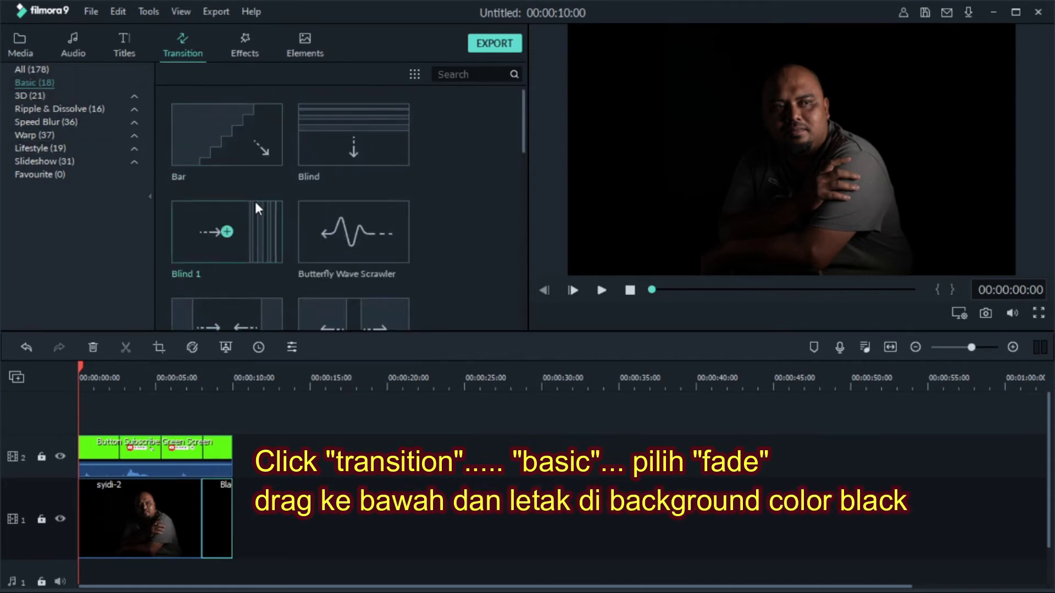
scroll(252, 210, "down", 8)
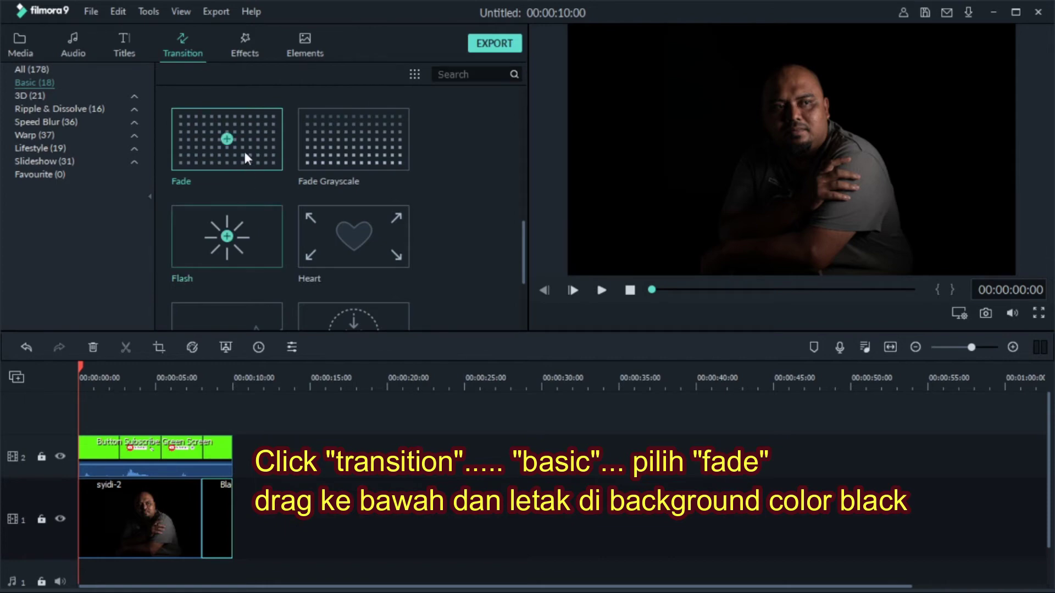
left_click_drag(226, 137, 206, 526)
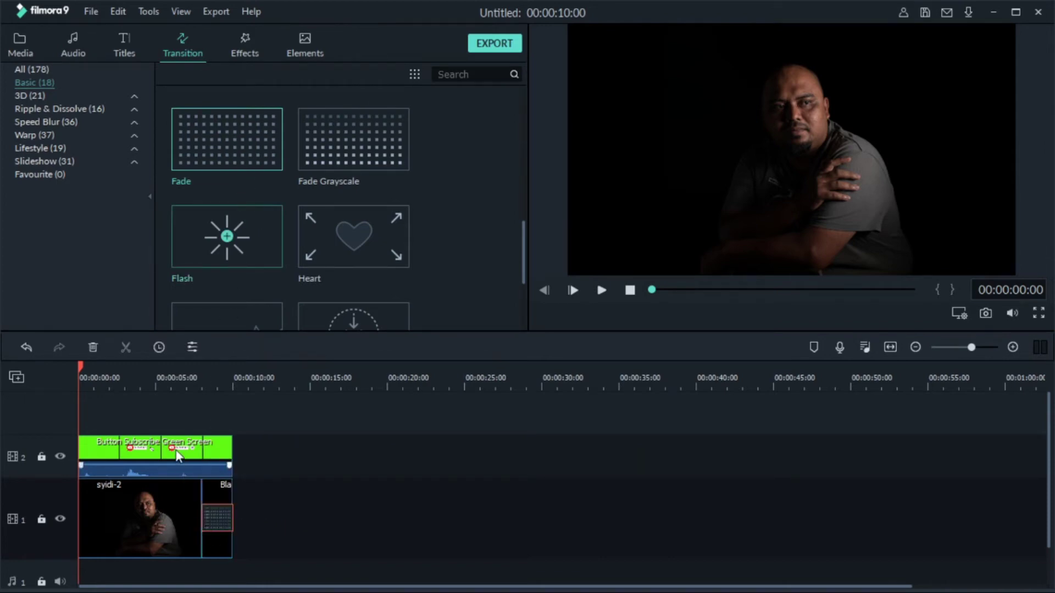
left_click(601, 290)
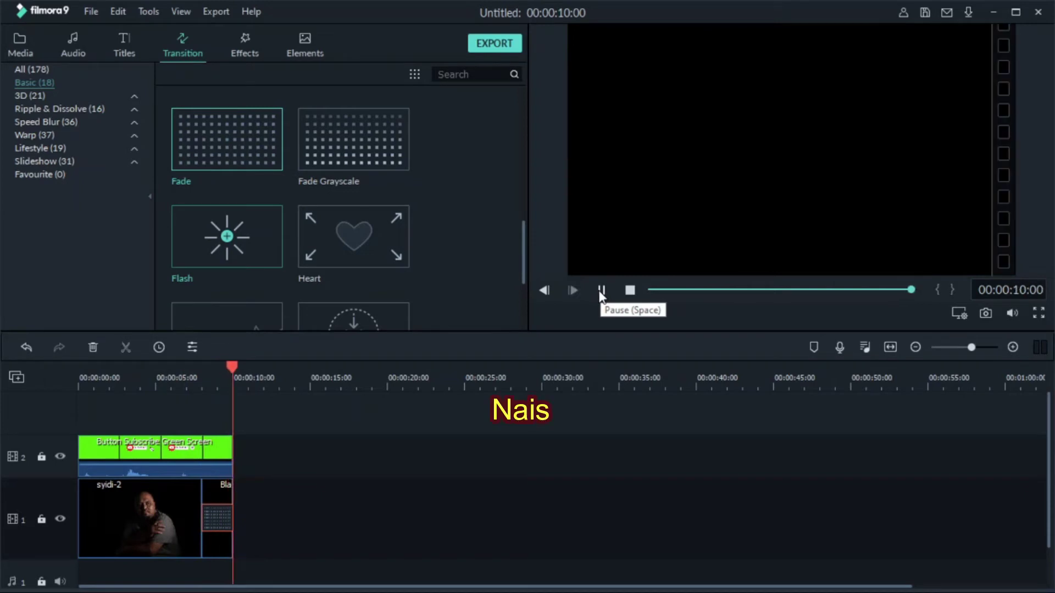
left_click(631, 288)
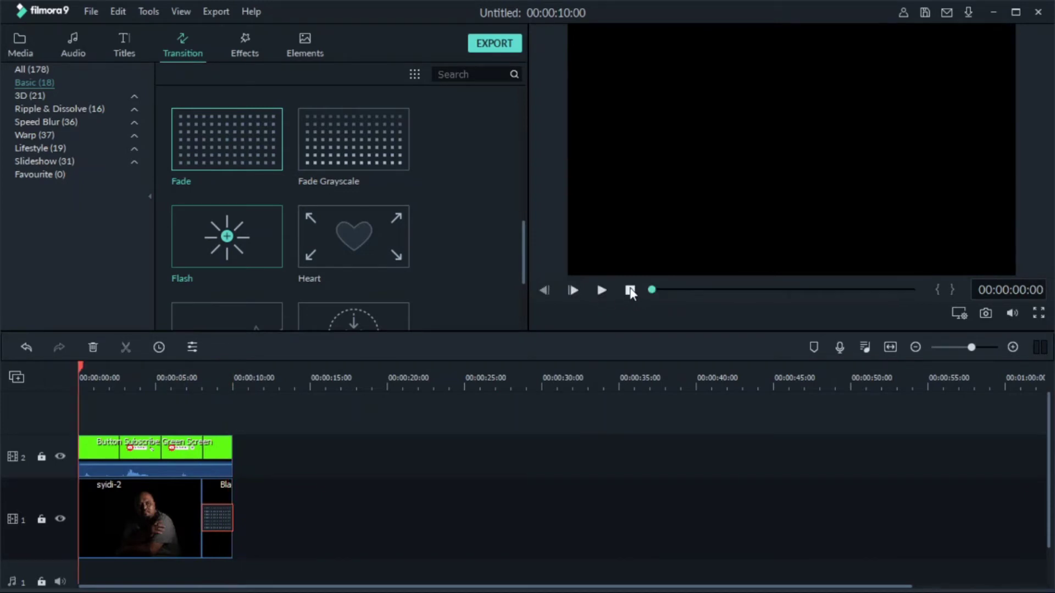
Add Title 30 on track 3 above the subscribe button clip, spanning from about 1 second to about 7 seconds
left_click(124, 42)
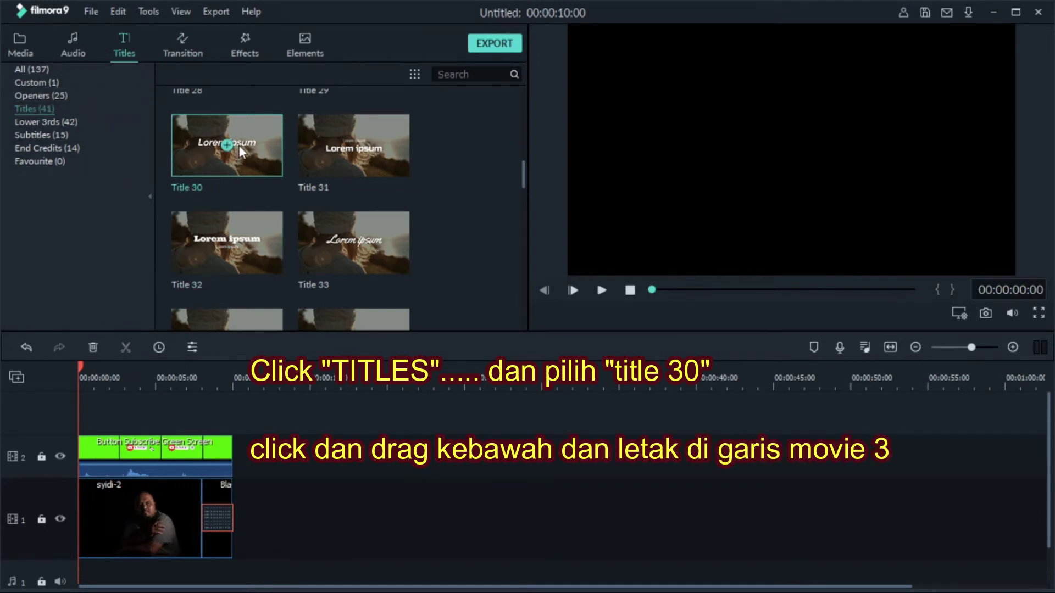
left_click_drag(240, 145, 107, 400)
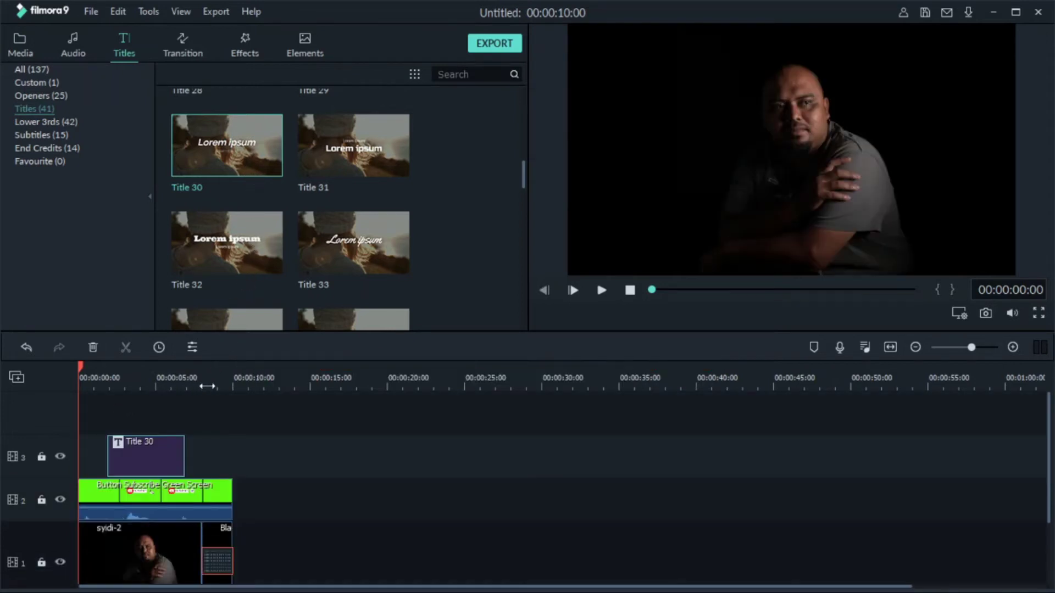
left_click_drag(208, 386, 313, 388)
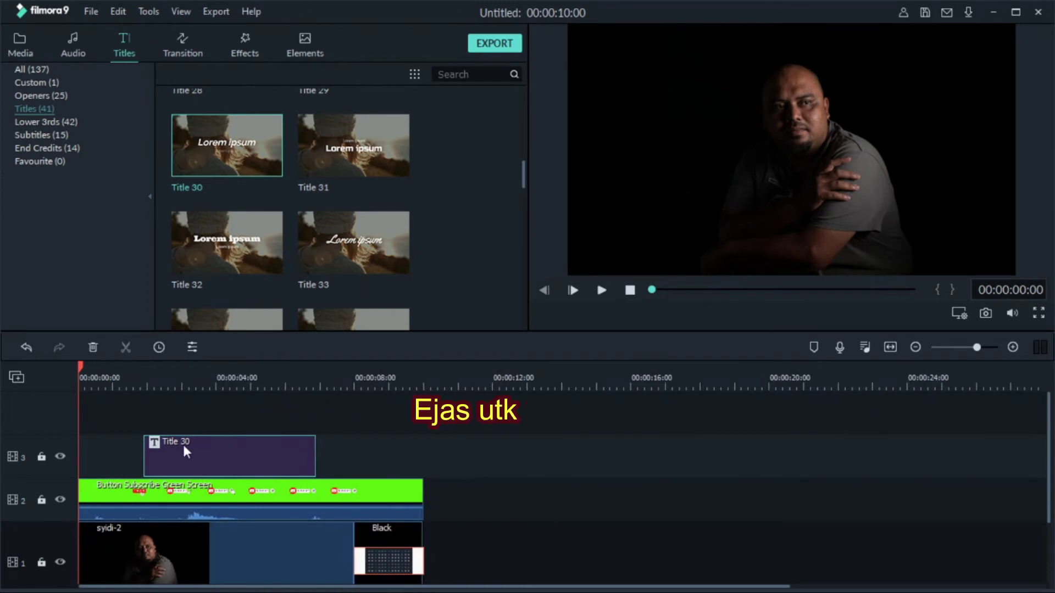
left_click_drag(171, 454, 141, 457)
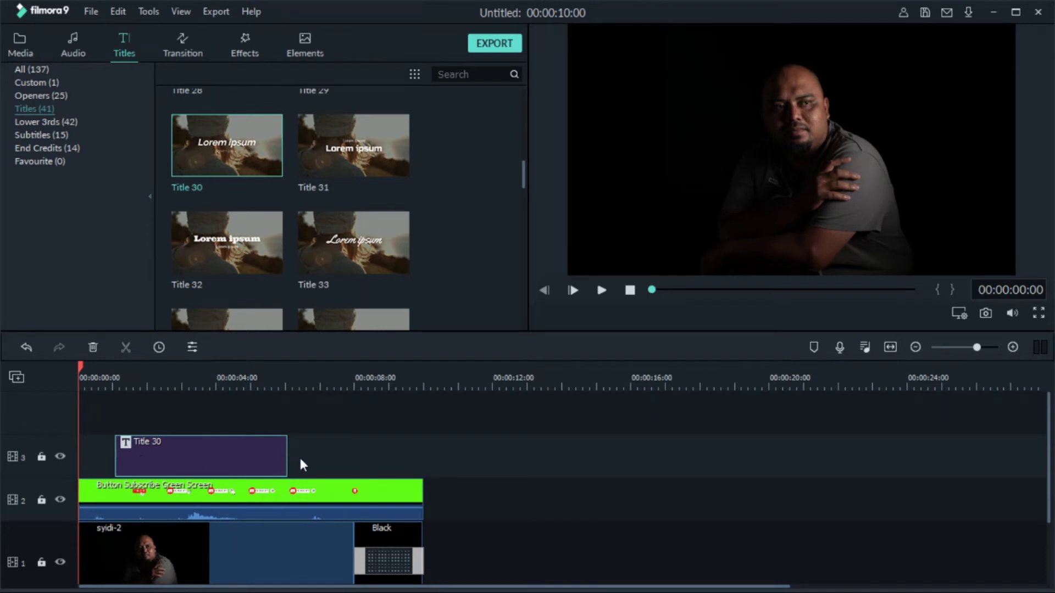
left_click_drag(289, 454, 331, 460)
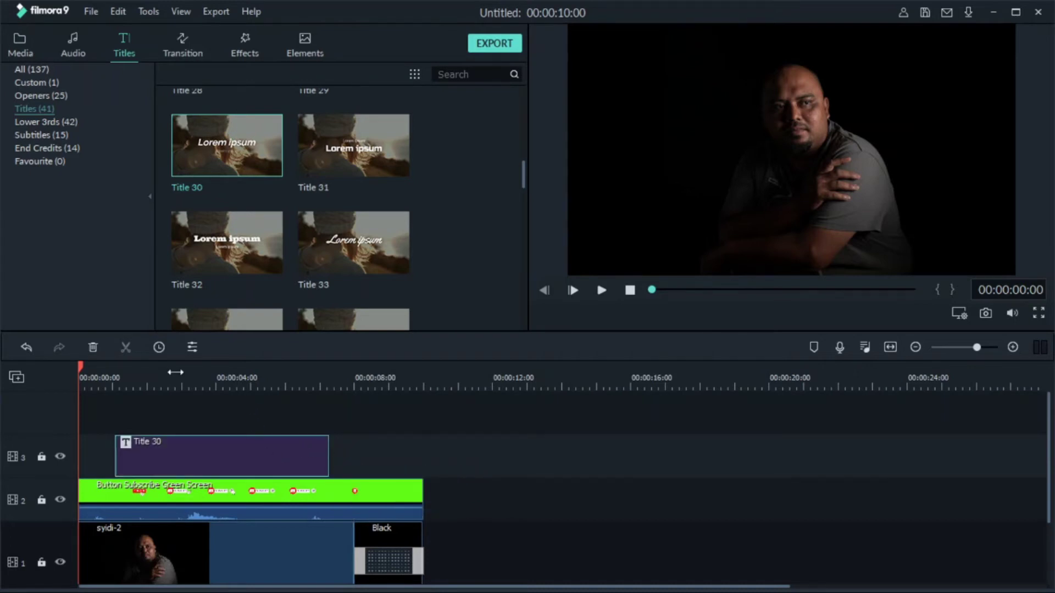
Preview Title 30 at about 00:00:02:22 and replace its main text line with "THANKS GAISS"
left_click_drag(82, 364, 177, 387)
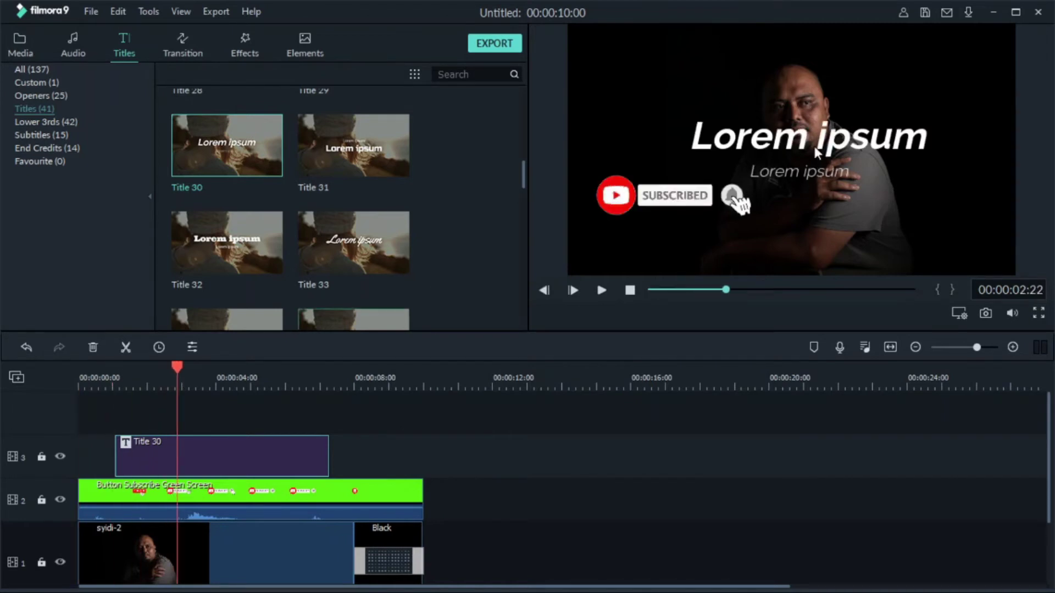
left_click(789, 147)
double_click(789, 147)
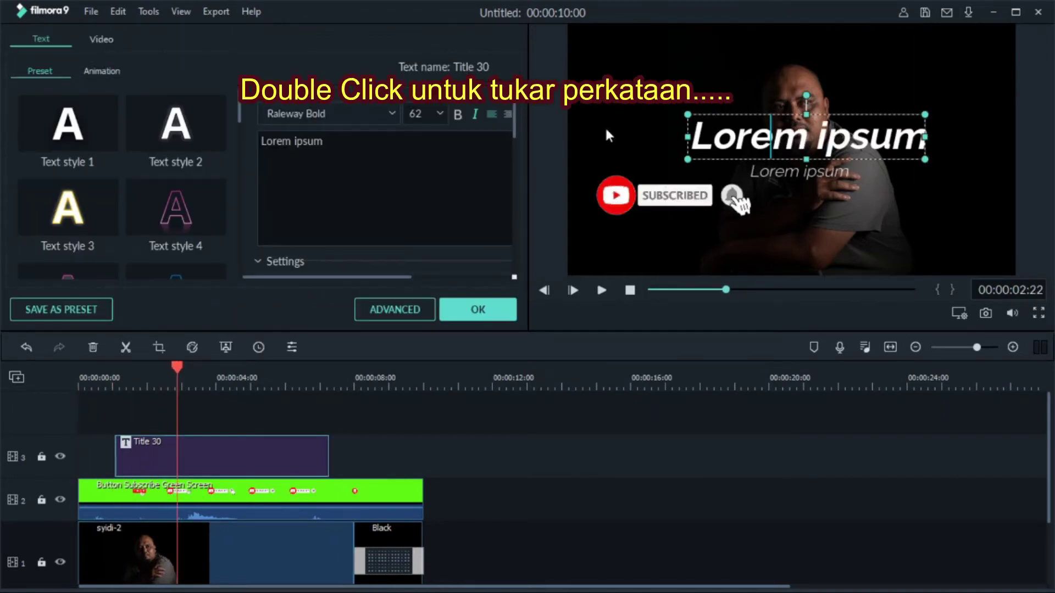
left_click_drag(324, 142, 239, 146)
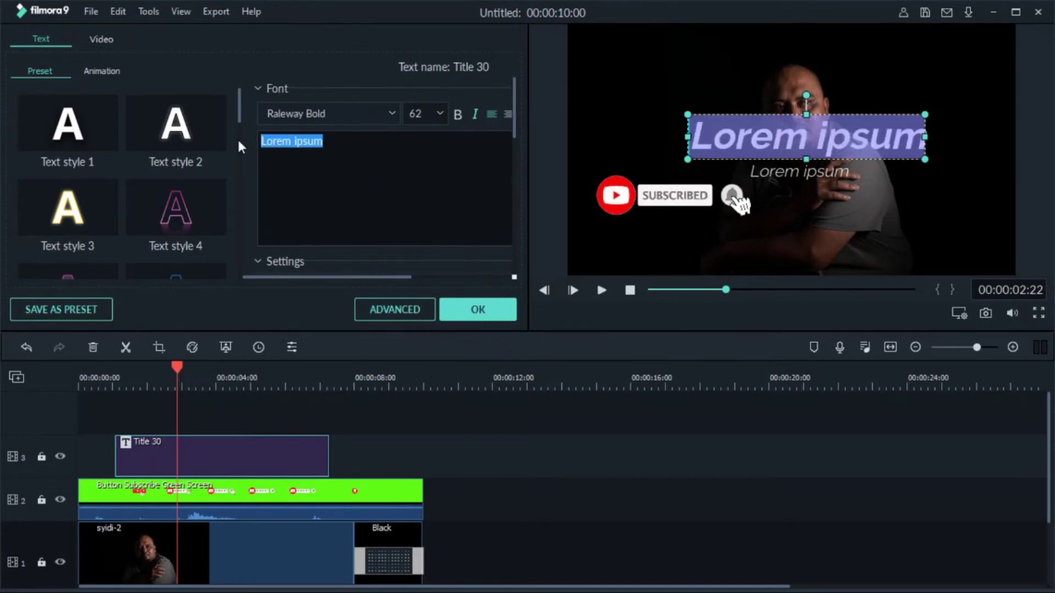
type("THANK")
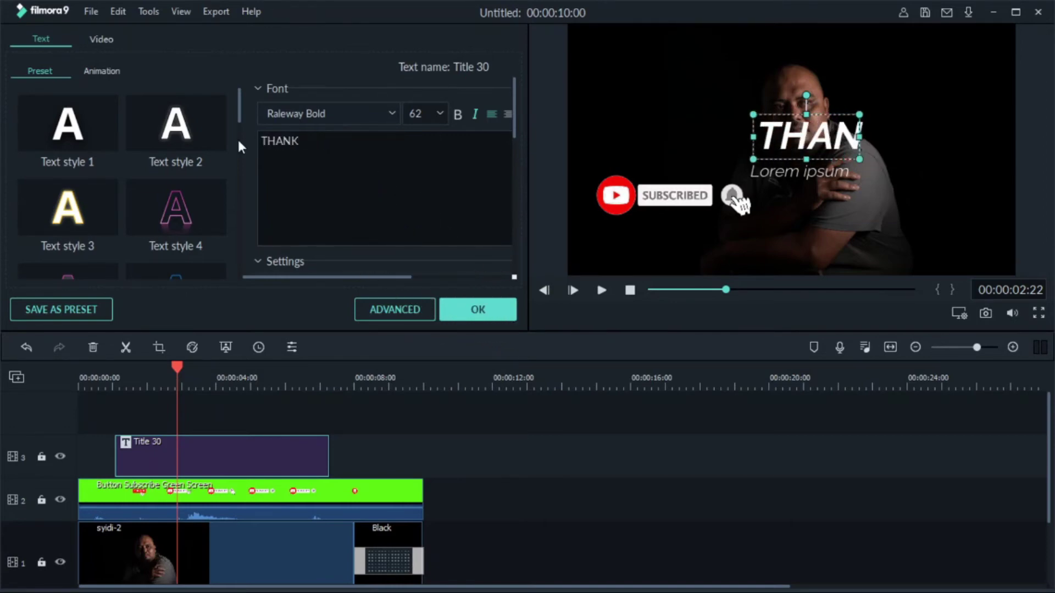
type("S GAISS")
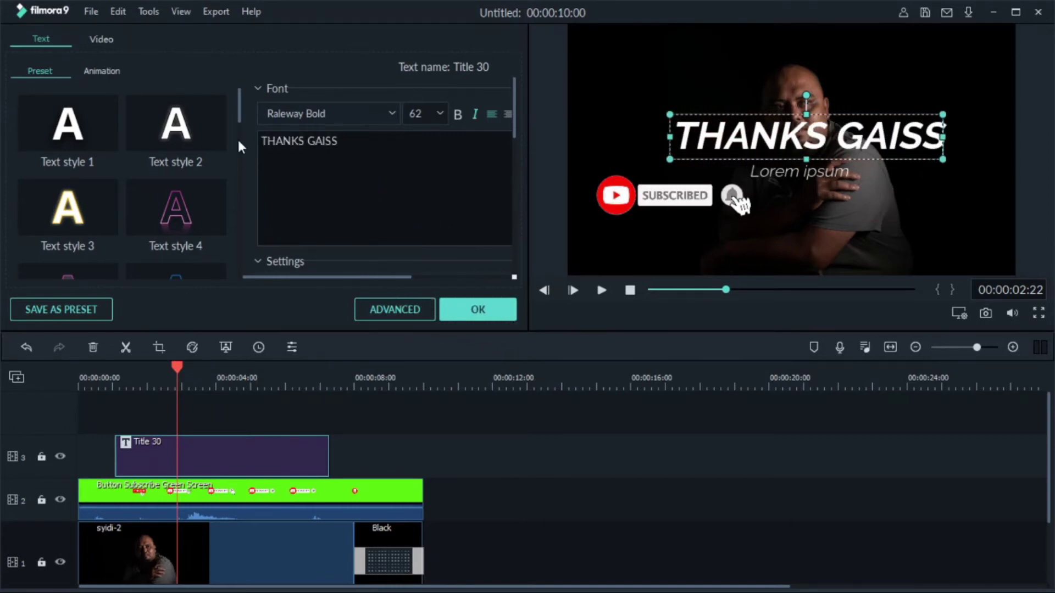
Set the "THANKS GAISS" font size to 44 and move the text beside the man, above the subscribe button
left_click(441, 112)
left_click(427, 149)
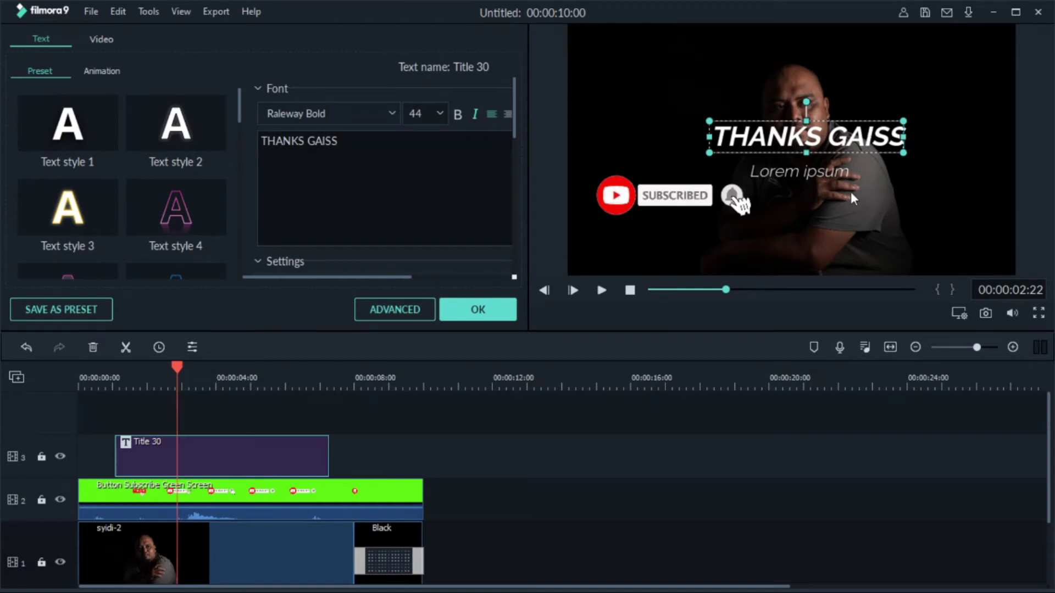
left_click(478, 309)
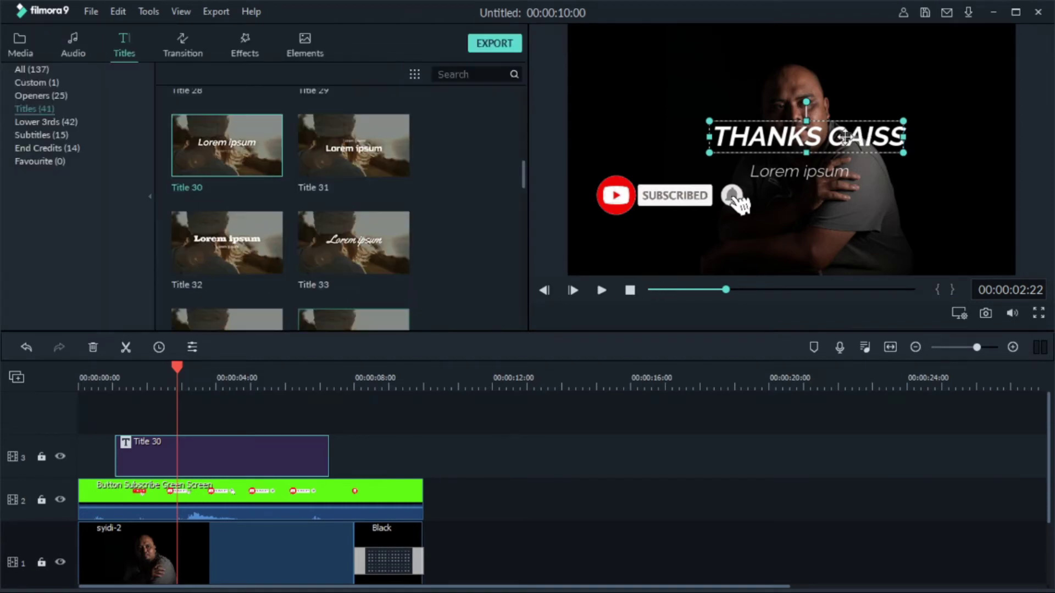
left_click_drag(839, 132, 717, 130)
Reduce the "THANKS GAISS" font size to 36 and nudge the text into line above the subscribe button
double_click(626, 134)
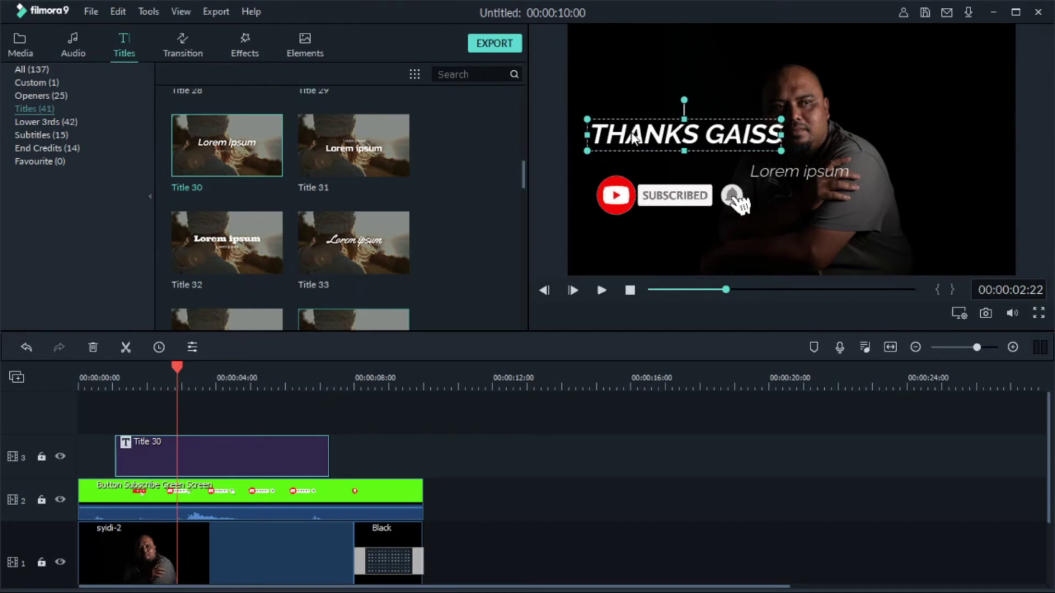
left_click(438, 115)
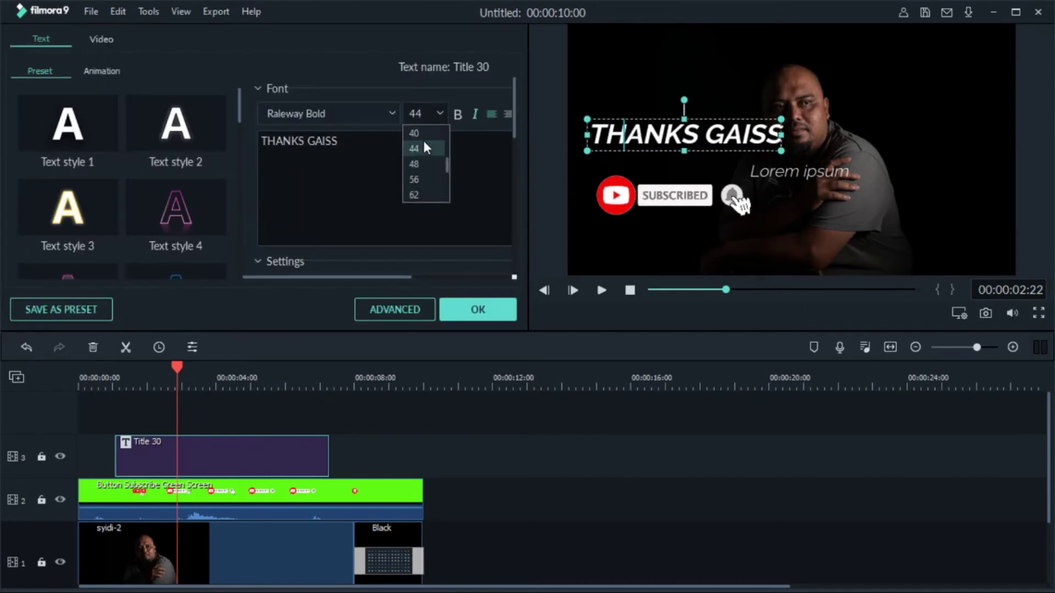
left_click(421, 134)
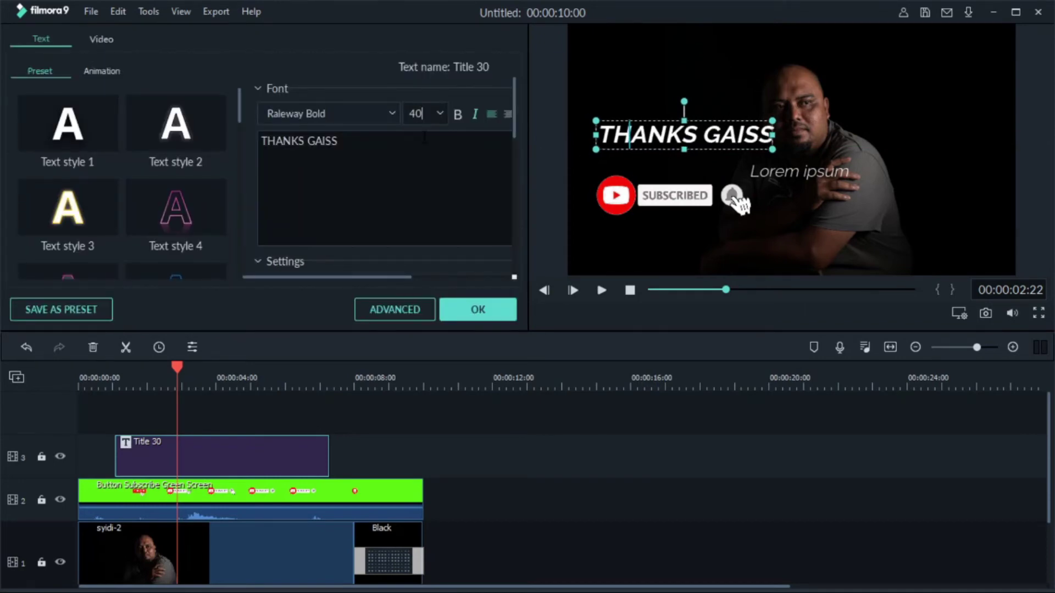
left_click(439, 116)
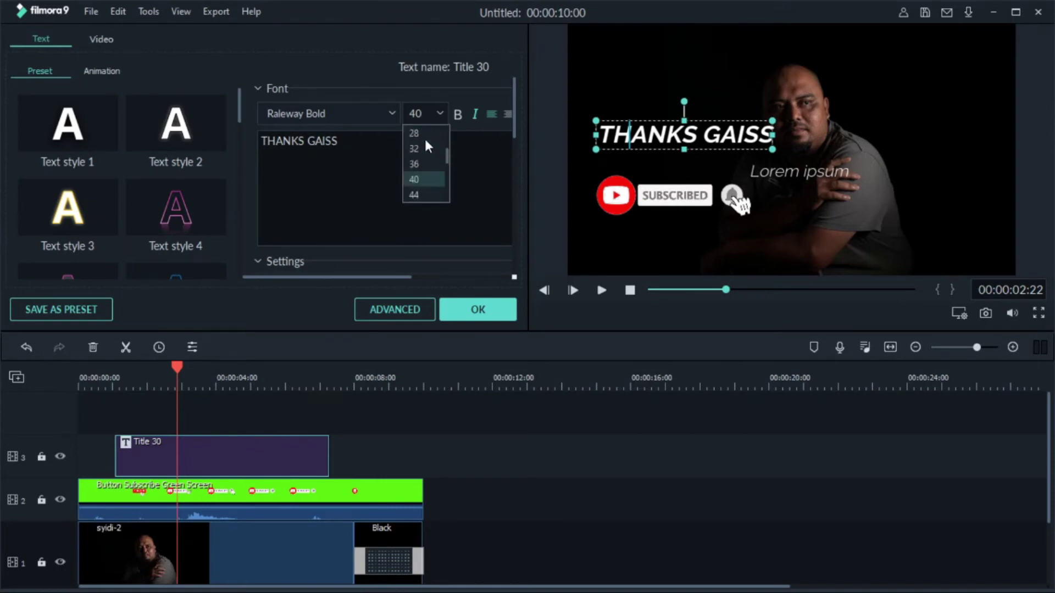
left_click(421, 164)
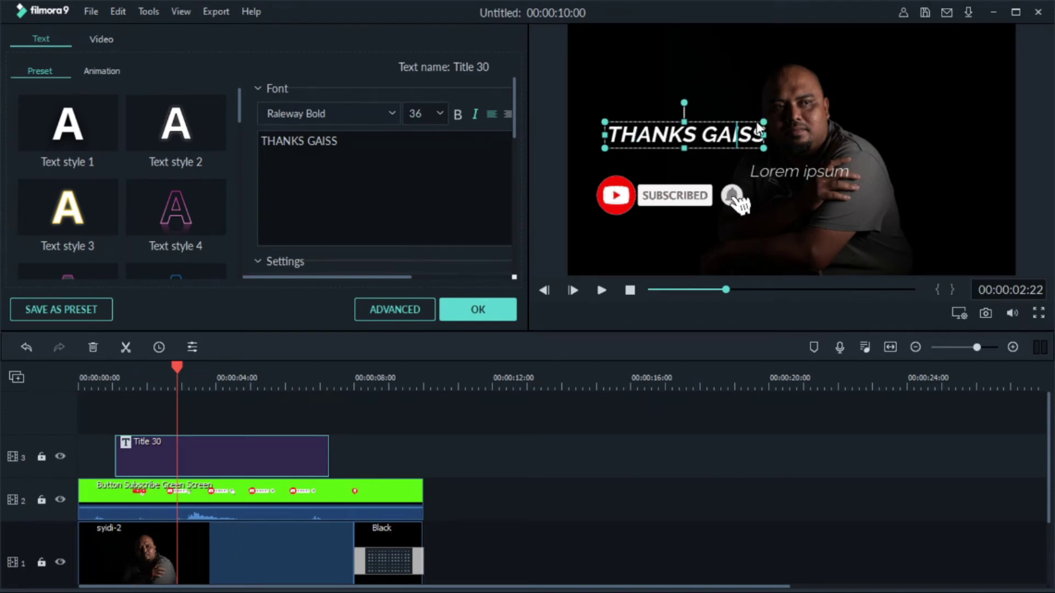
left_click_drag(744, 119, 748, 118)
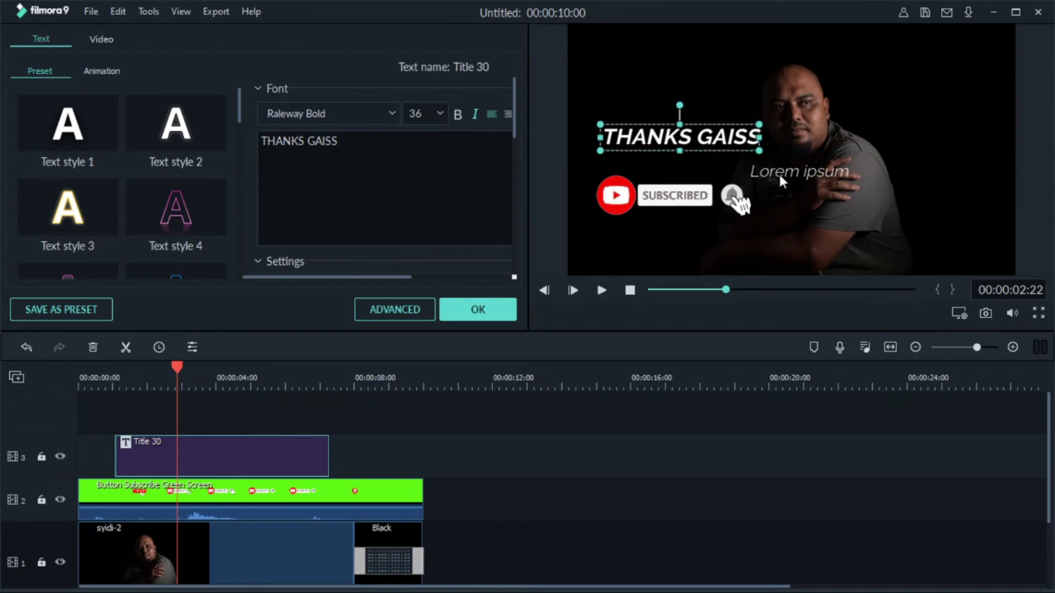
Replace the smaller "Lorem ipsum" line of Title 30 with "Jangan Lupa Subscribe"
left_click(779, 173)
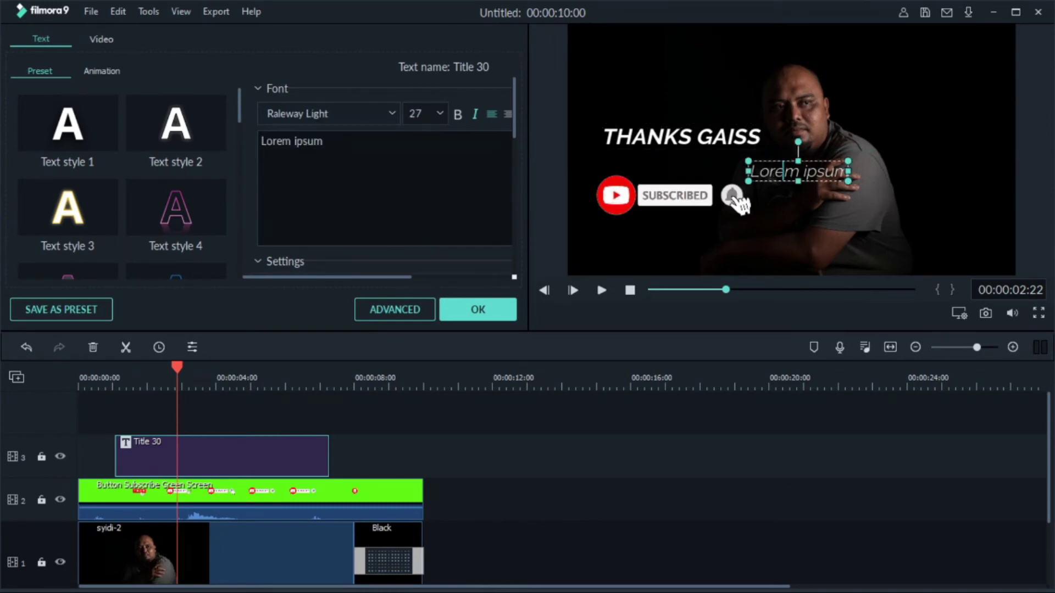
key("ctrl+a")
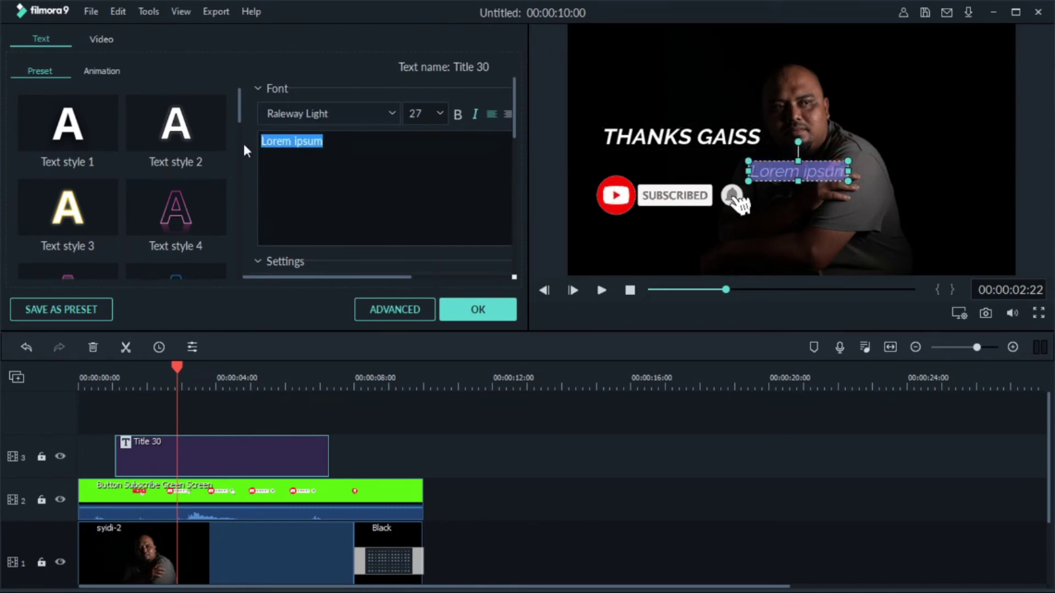
type("Jangan Lupa ")
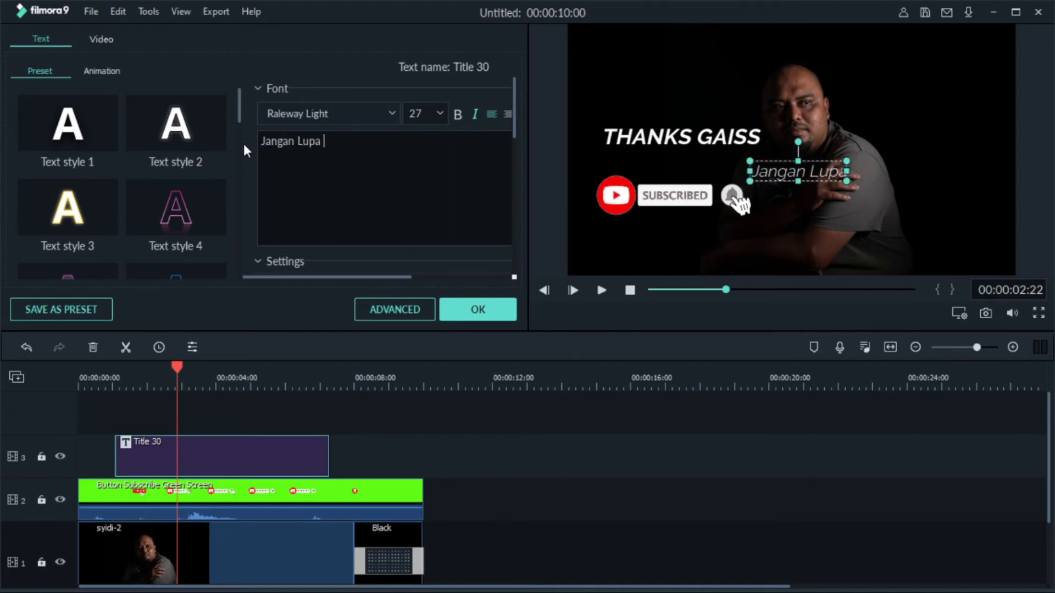
type("Subscri")
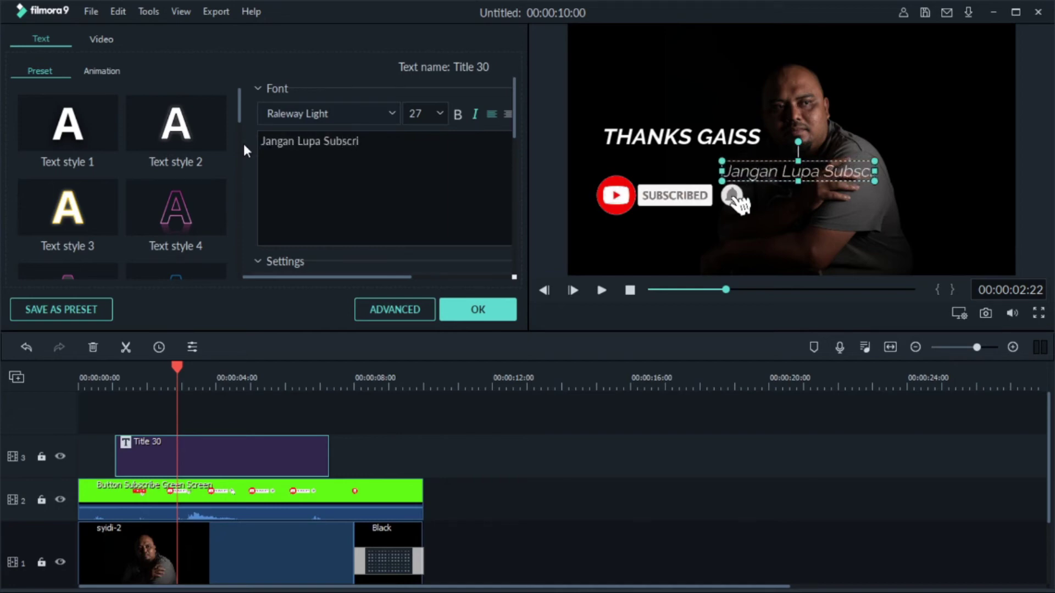
type("be")
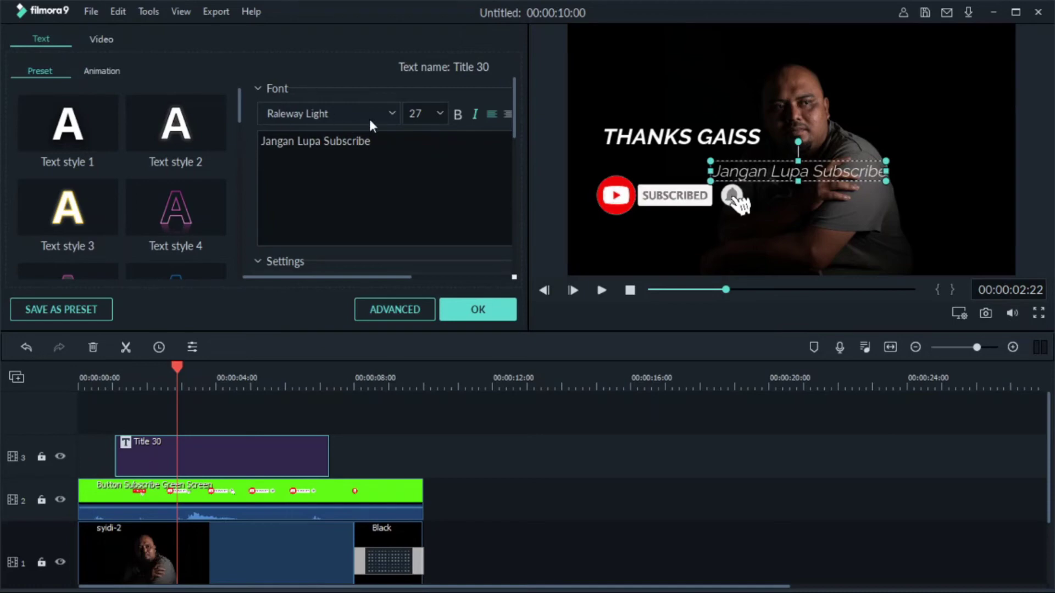
Set the "Jangan Lupa Subscribe" font size to 20, place it directly below "THANKS GAISS" and accept the title edits
left_click(441, 114)
scroll(427, 145, "up", 2)
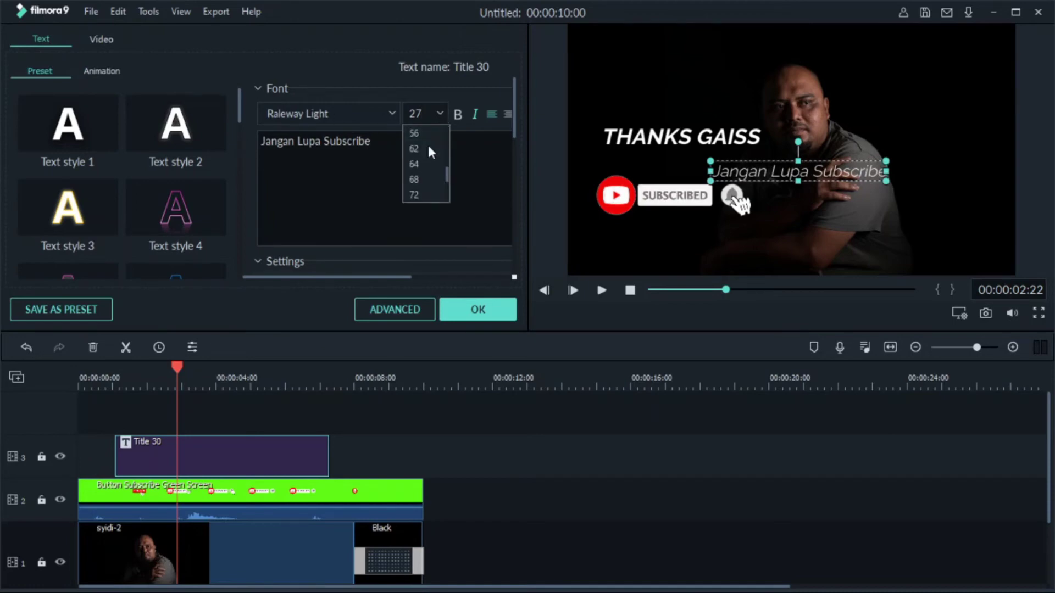
scroll(427, 145, "up", 3)
left_click(418, 134)
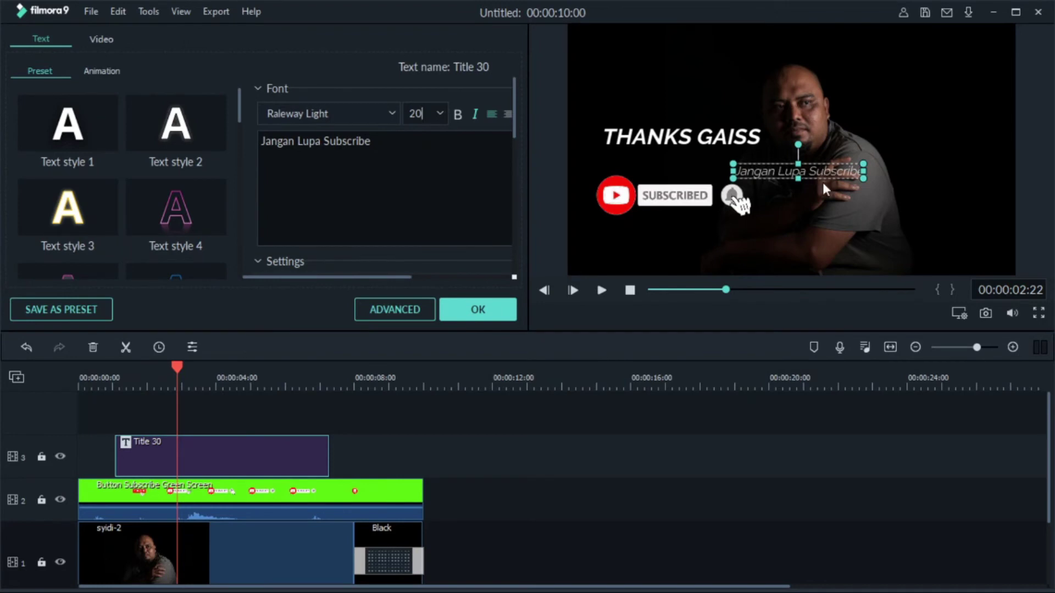
left_click_drag(823, 182, 699, 169)
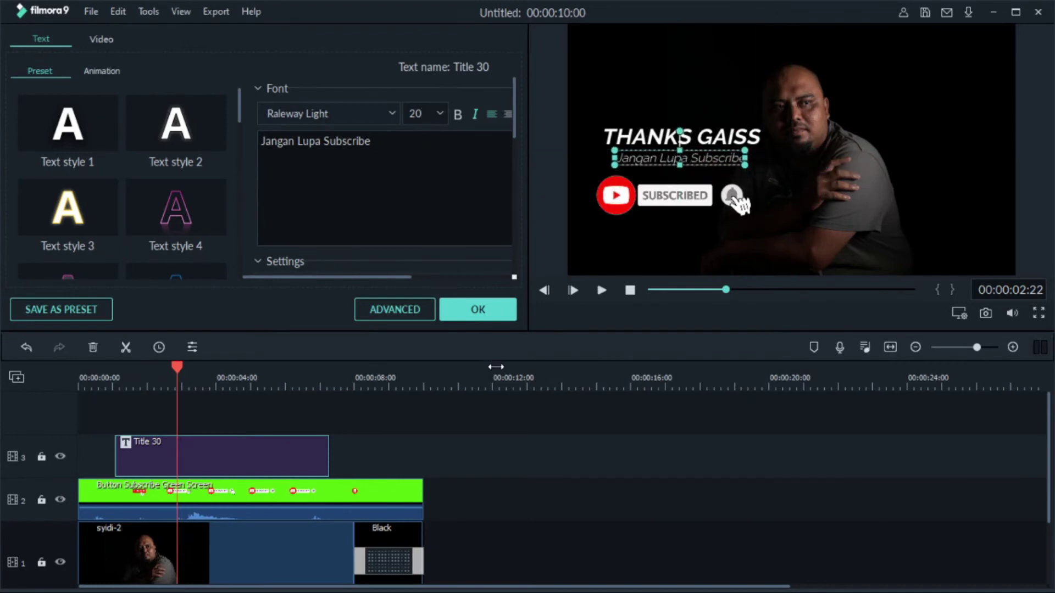
left_click(502, 307)
Play the whole video from the start to check the edited title, and stop playback at the end
left_click_drag(176, 366, 71, 368)
left_click(601, 290)
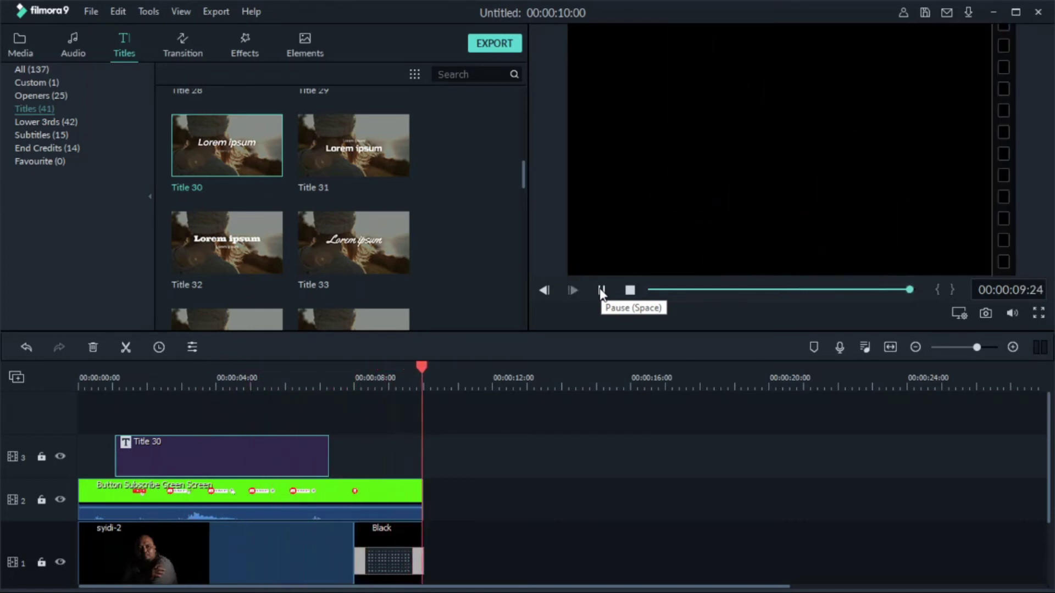
left_click(627, 290)
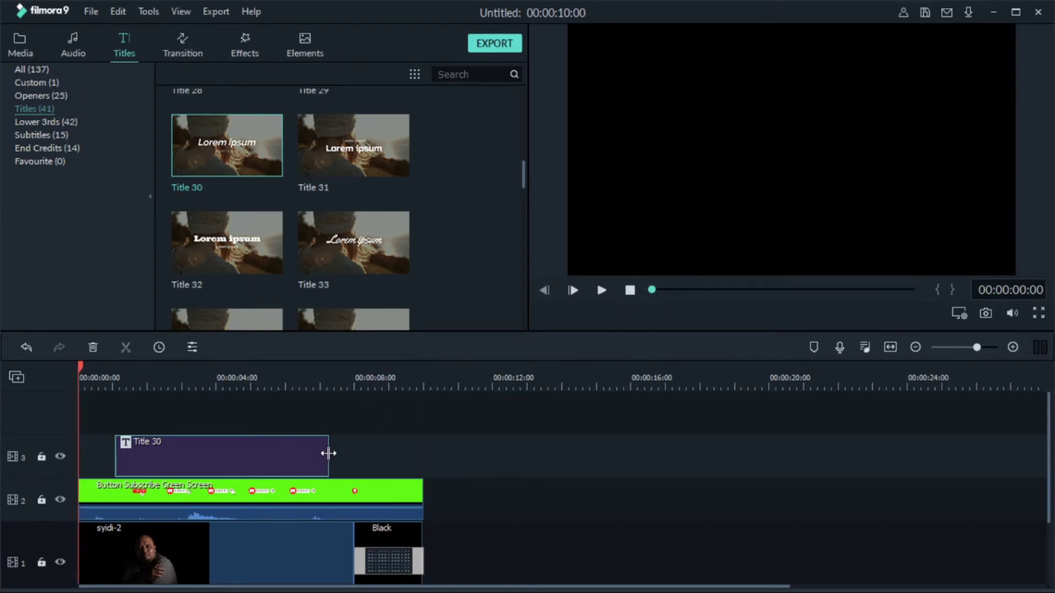
Move and trim the Title 30 clip on track 3 to span about 0.7 to 6.3 seconds, and replay the video
left_click_drag(328, 452, 295, 450)
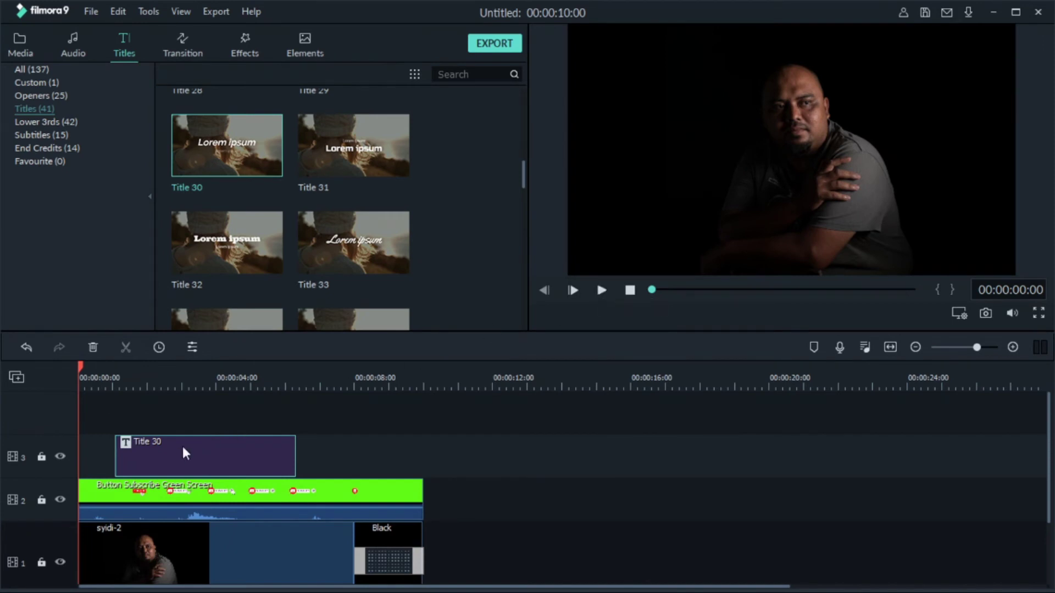
left_click_drag(179, 470, 166, 466)
left_click_drag(284, 455, 297, 455)
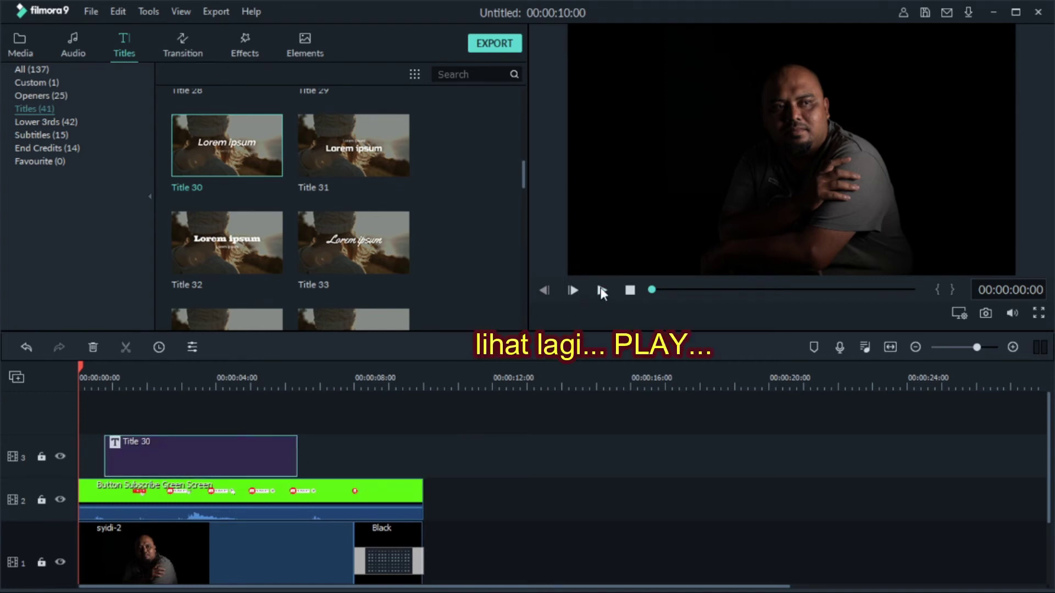
left_click(601, 291)
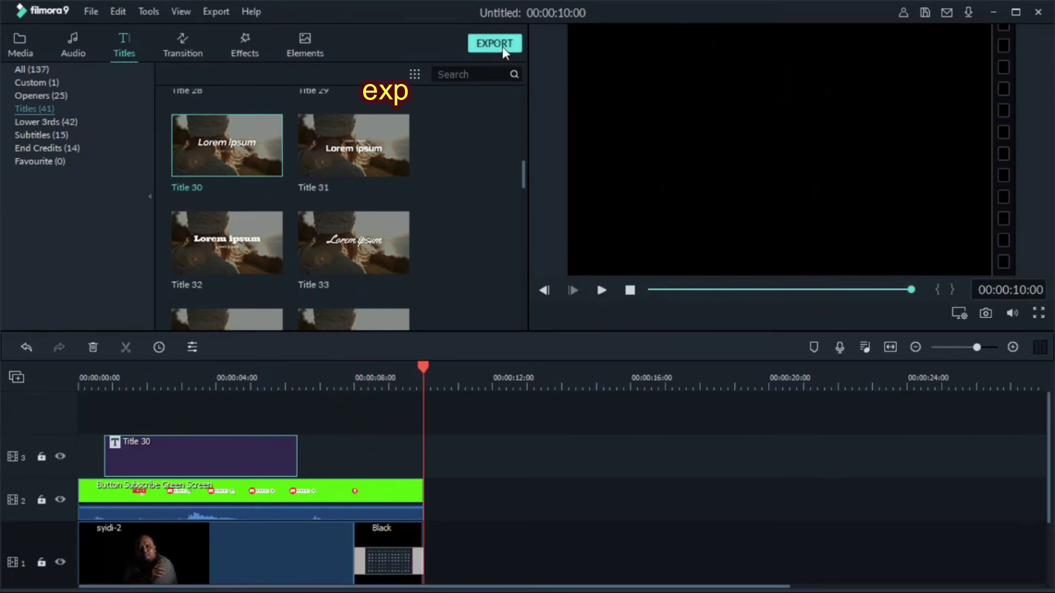
Export the video to the computer as an MP4 named "subscribe2" and close the export dialog
key("ctrl+e")
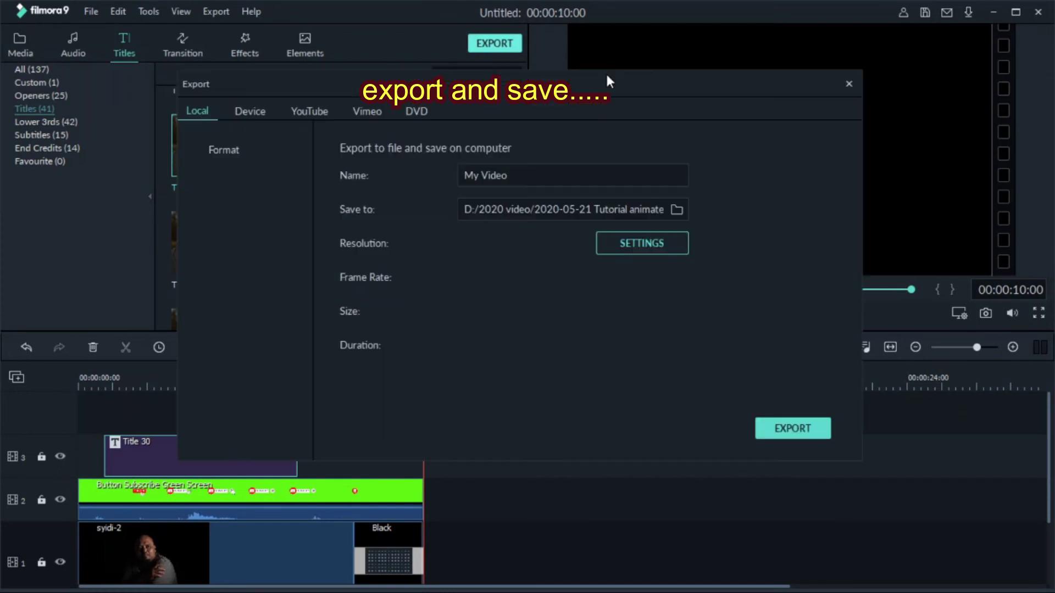
left_click_drag(524, 179, 460, 176)
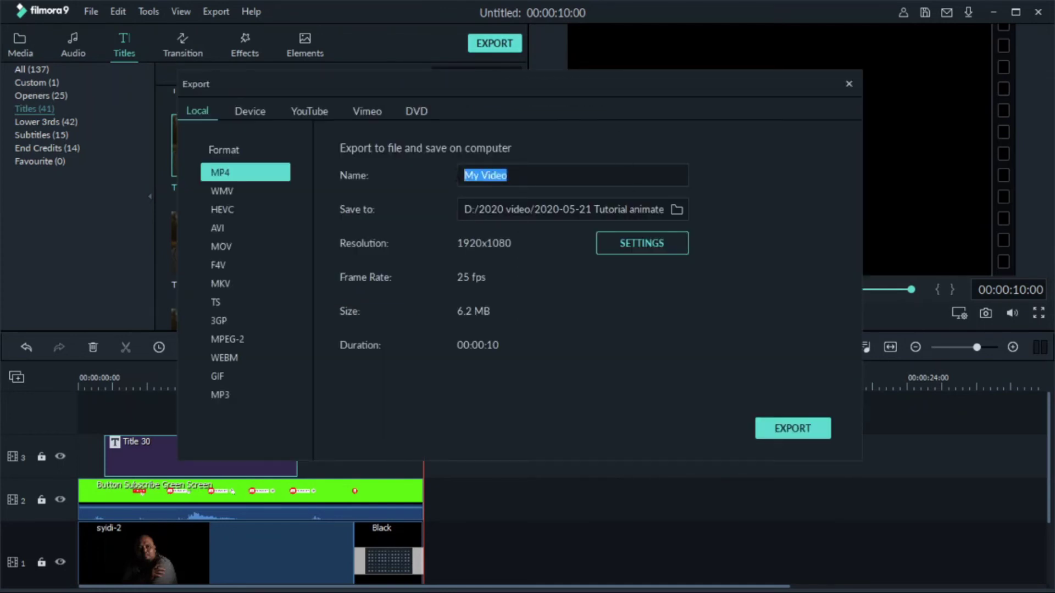
type("subscribe2")
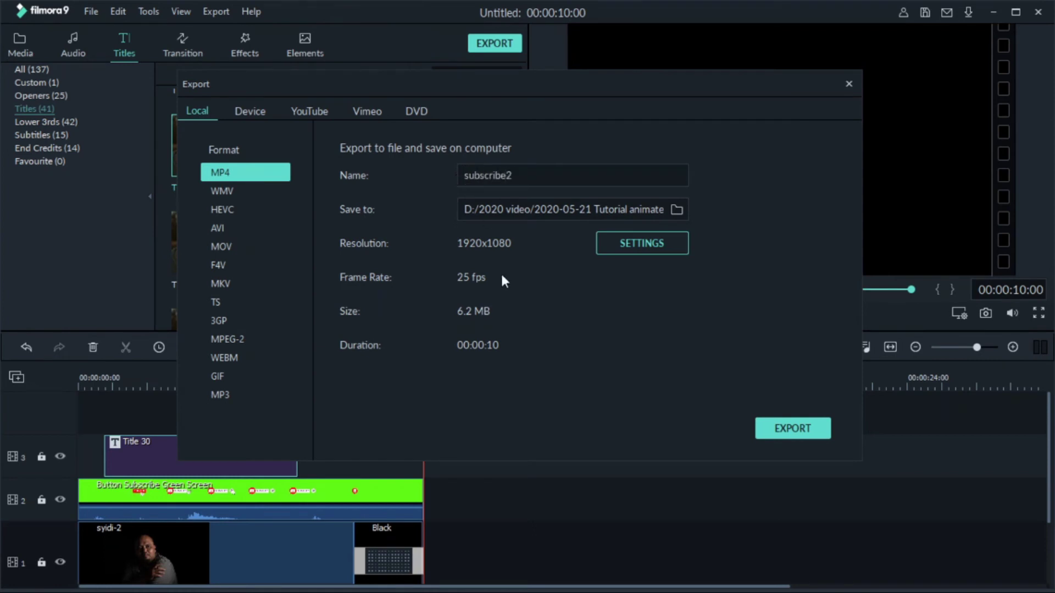
left_click(793, 434)
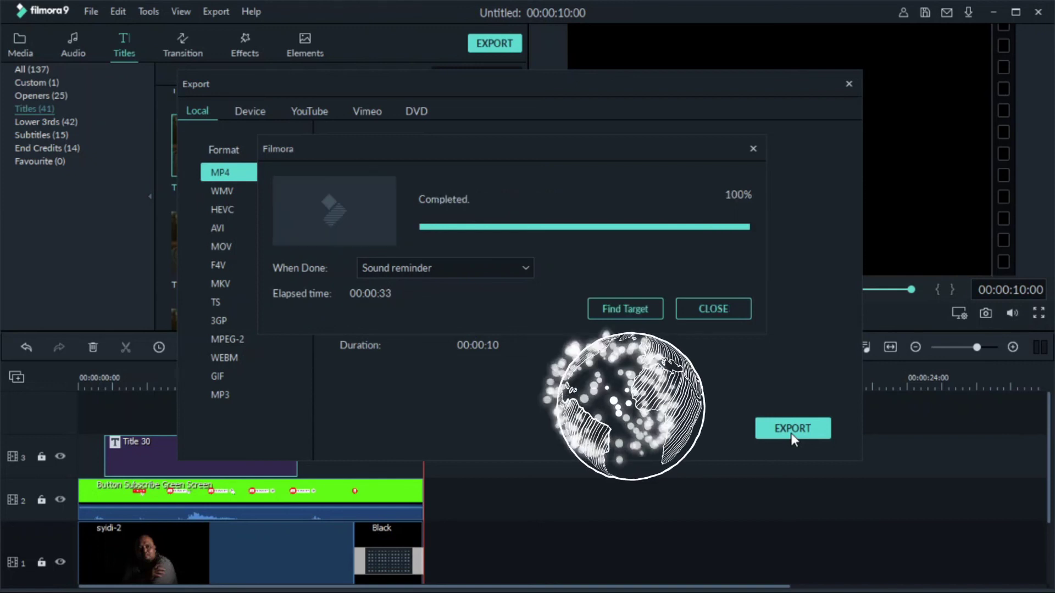
left_click(714, 309)
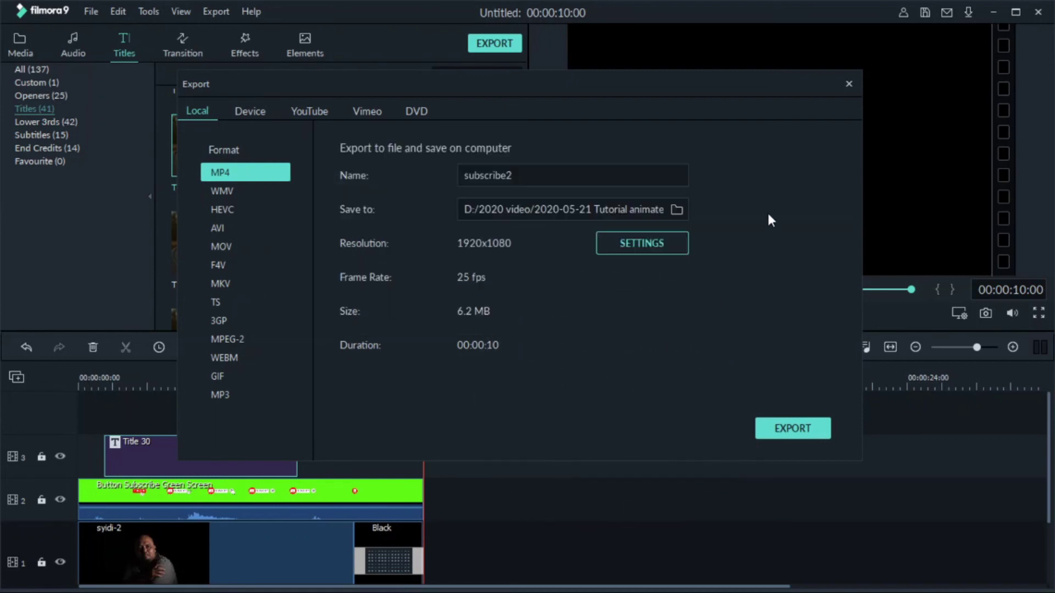
left_click(848, 84)
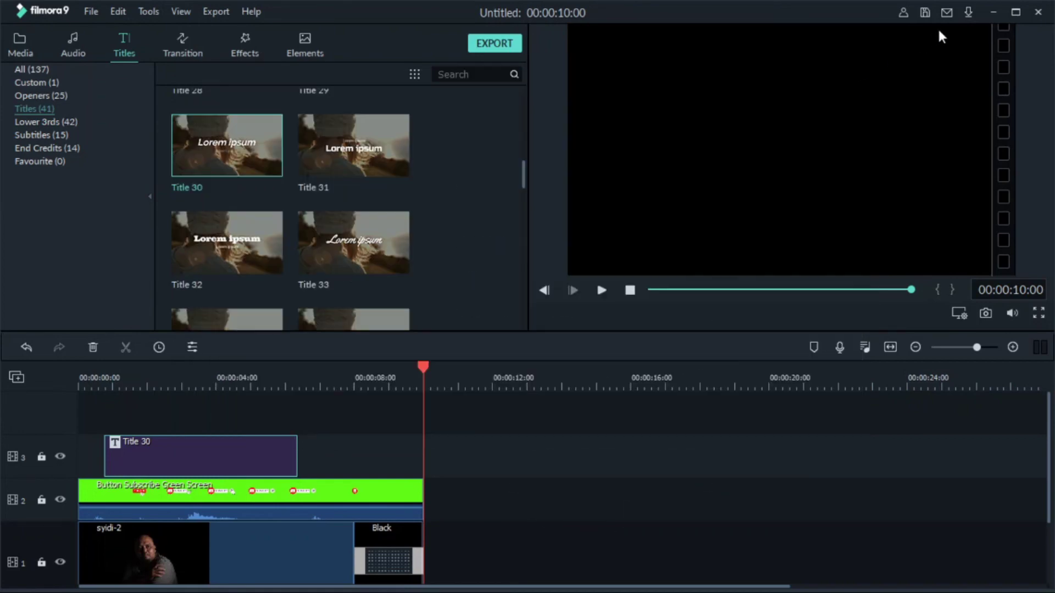
Switch to the project folder in File Explorer and play the exported subscribe video followed by subscribe2
left_click(994, 12)
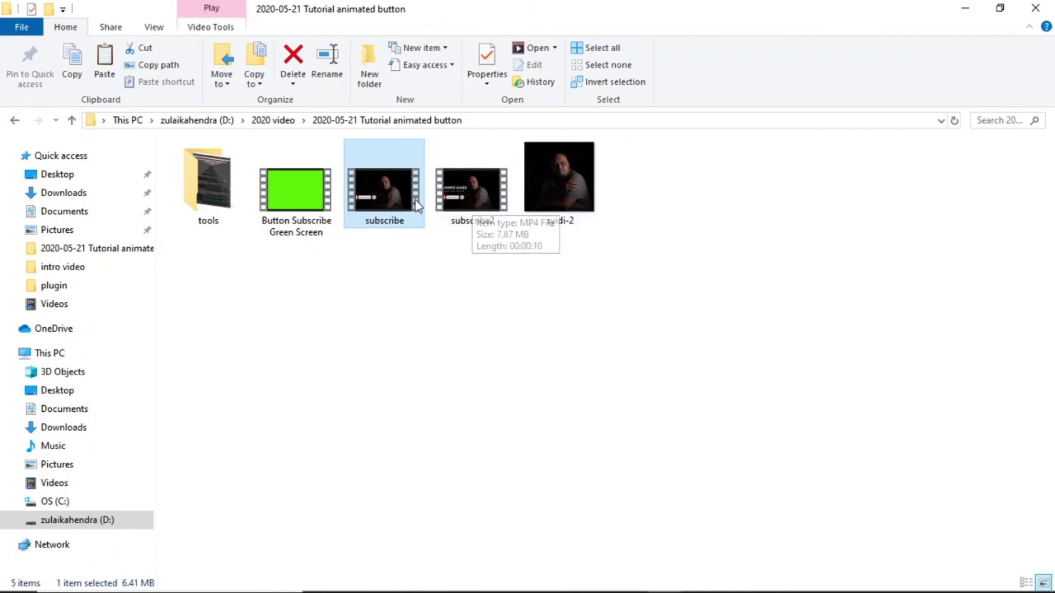
double_click(381, 208)
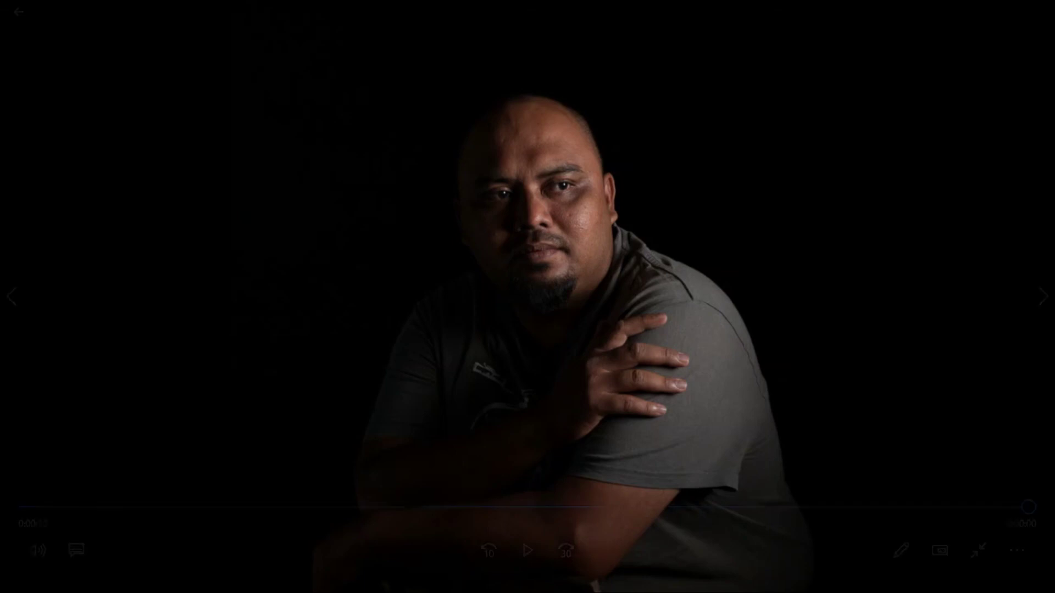
left_click(1043, 296)
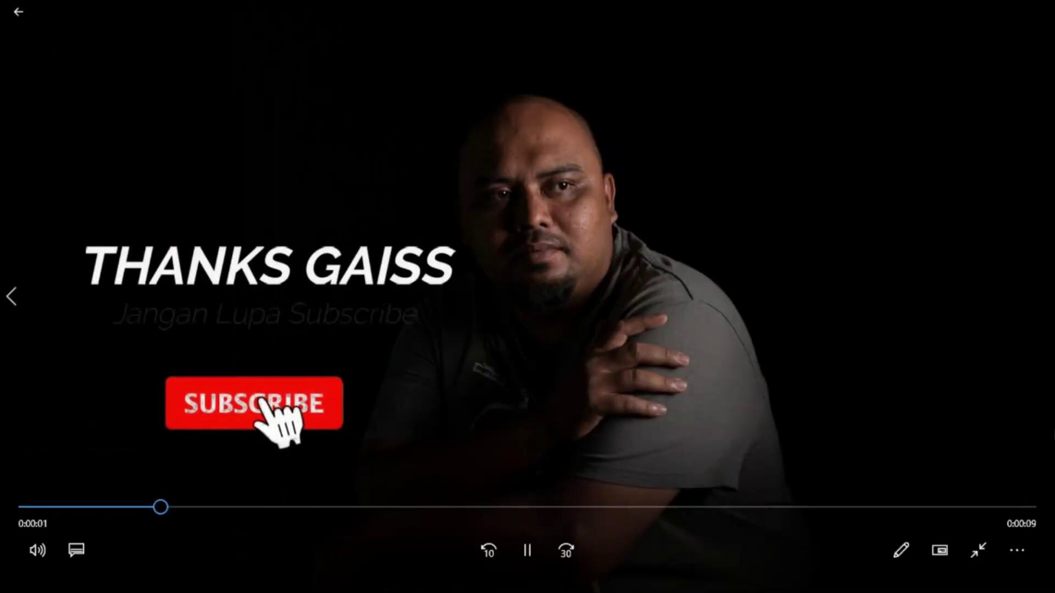